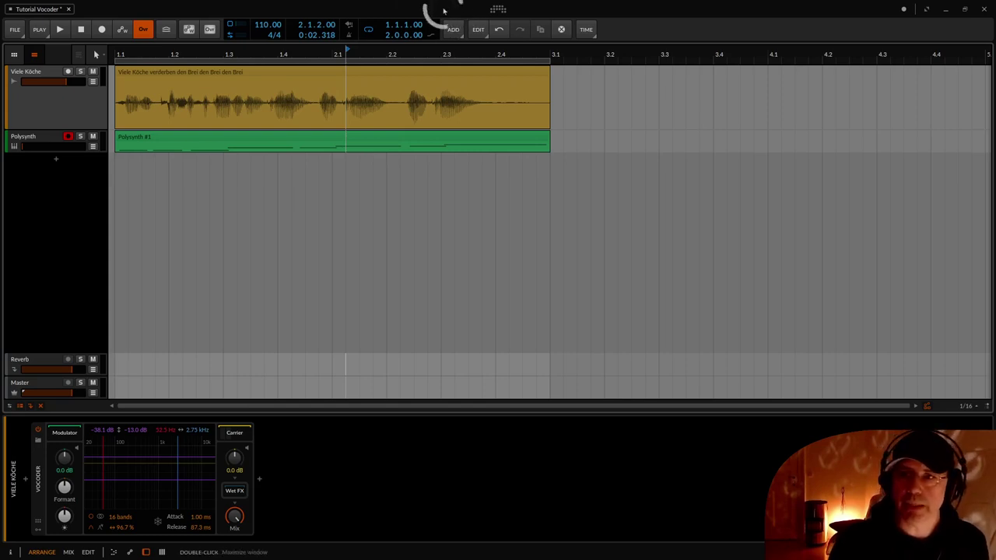
# Step: Increase the GUI scaling by three levels to enlarge the whole interface
pyautogui.rightClick(441, 11)
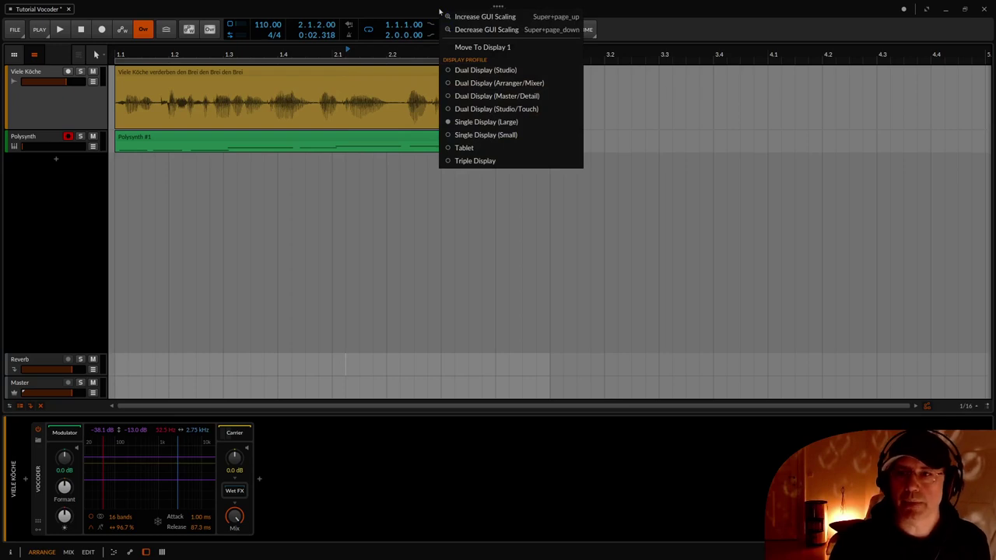
pyautogui.click(486, 18)
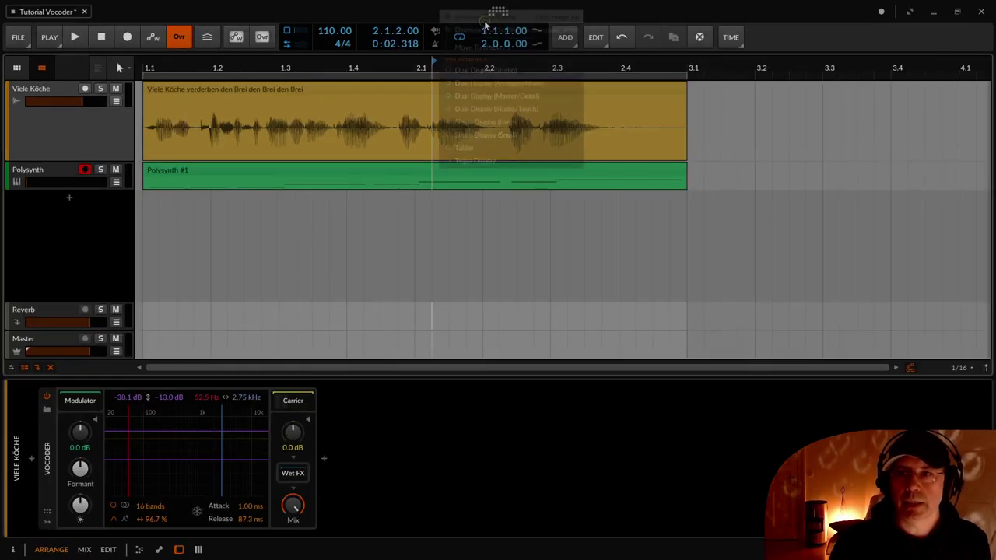
pyautogui.rightClick(436, 17)
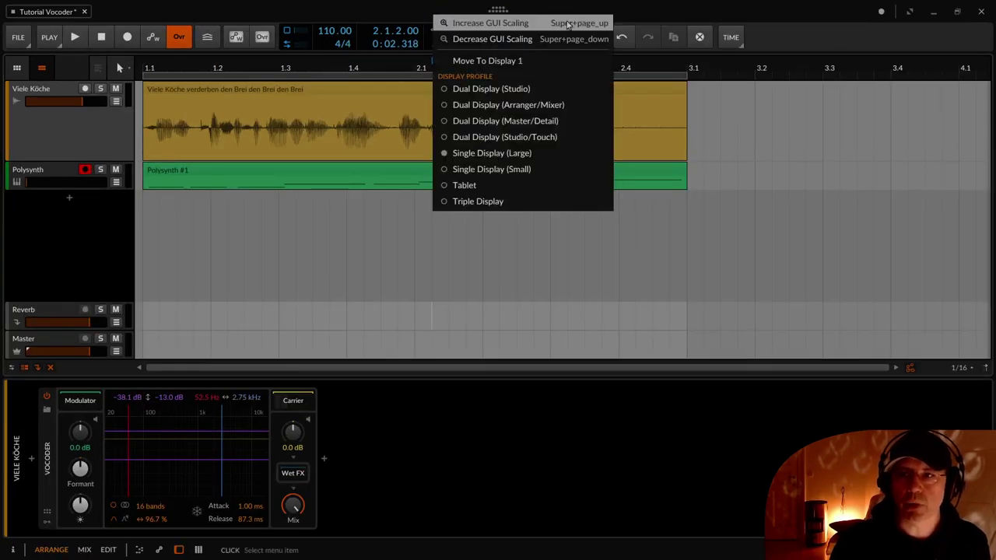
pyautogui.click(561, 24)
pyautogui.rightClick(440, 22)
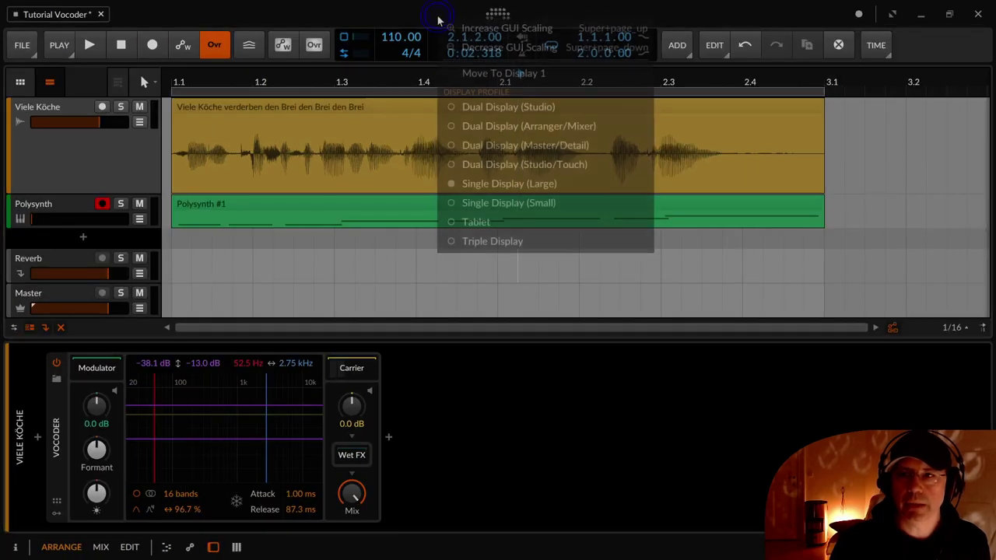
pyautogui.click(459, 30)
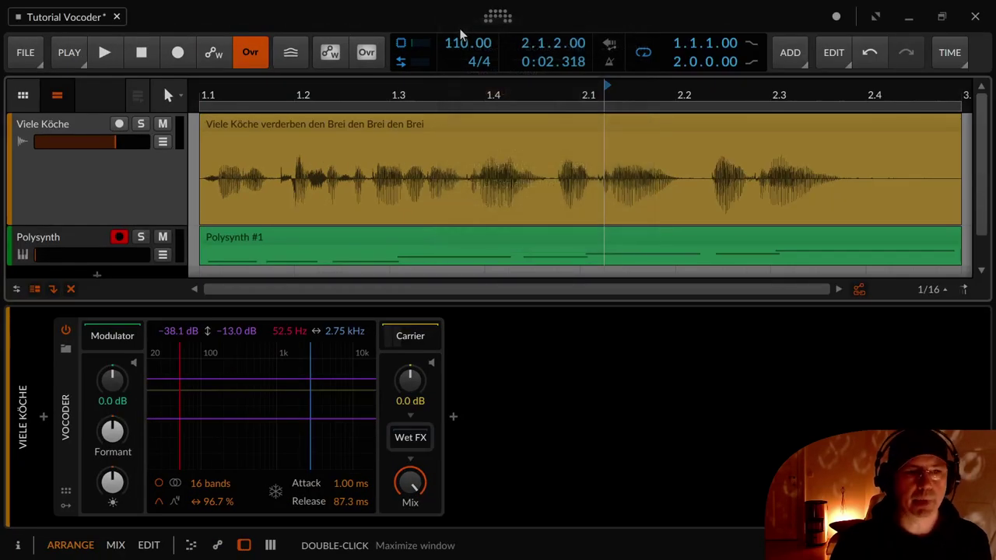
pyautogui.rightClick(402, 28)
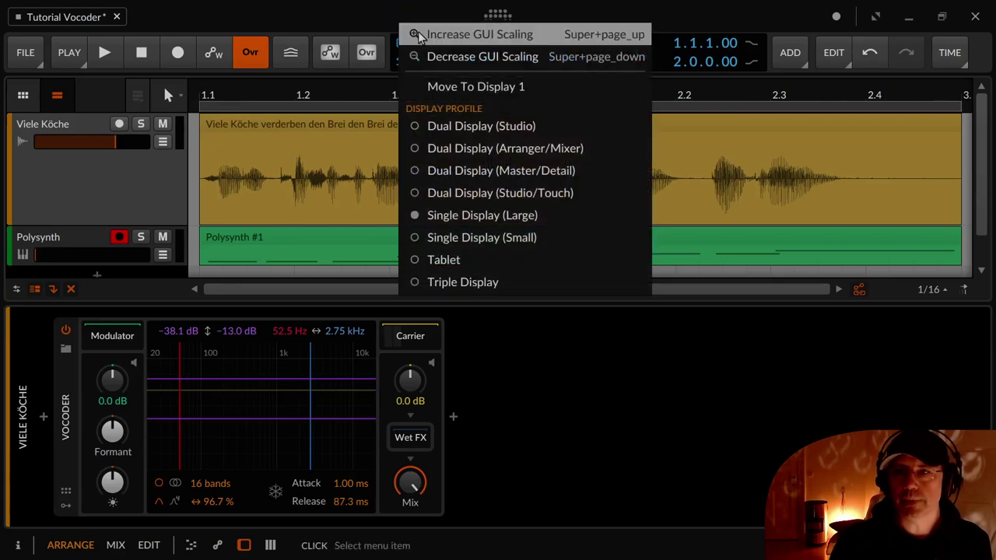
pyautogui.click(418, 31)
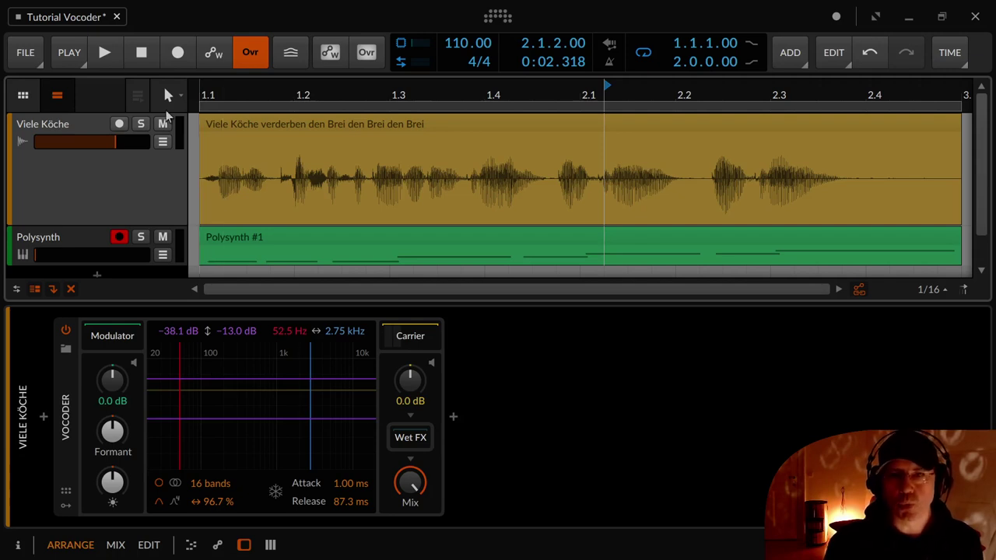
# Step: Play the arrangement from bar 1.1 to hear the Viele Köche vocal, and stop playback near the end of the clip
pyautogui.click(145, 56)
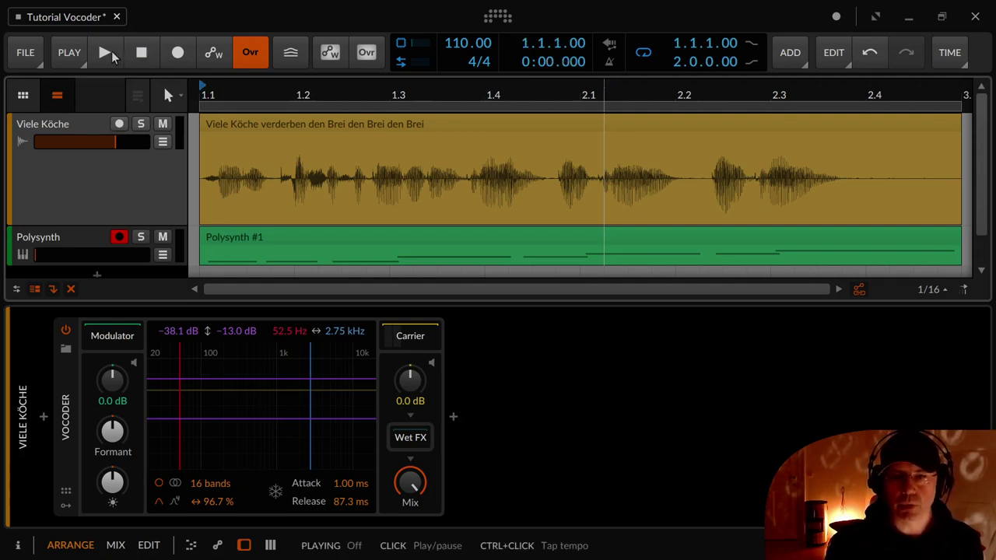
pyautogui.click(107, 53)
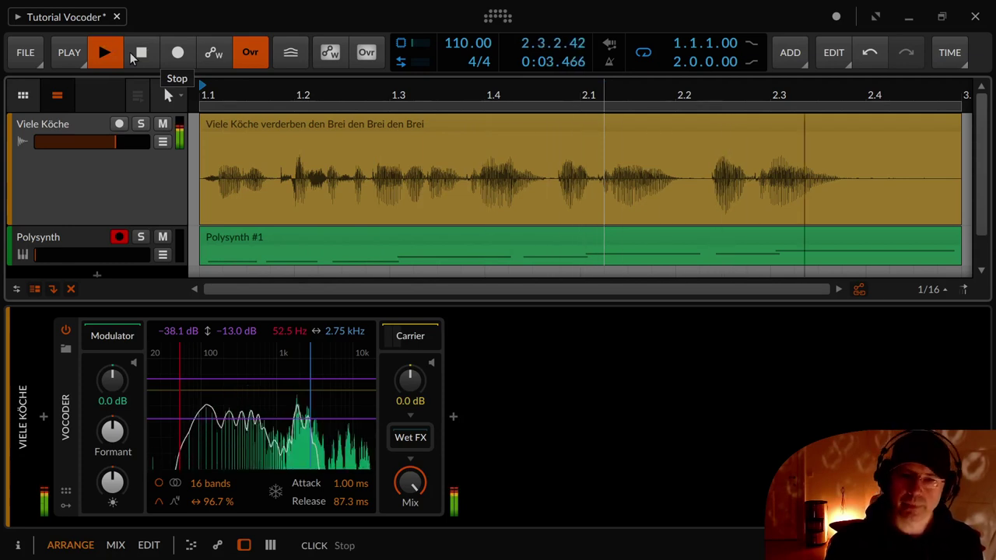
pyautogui.click(136, 54)
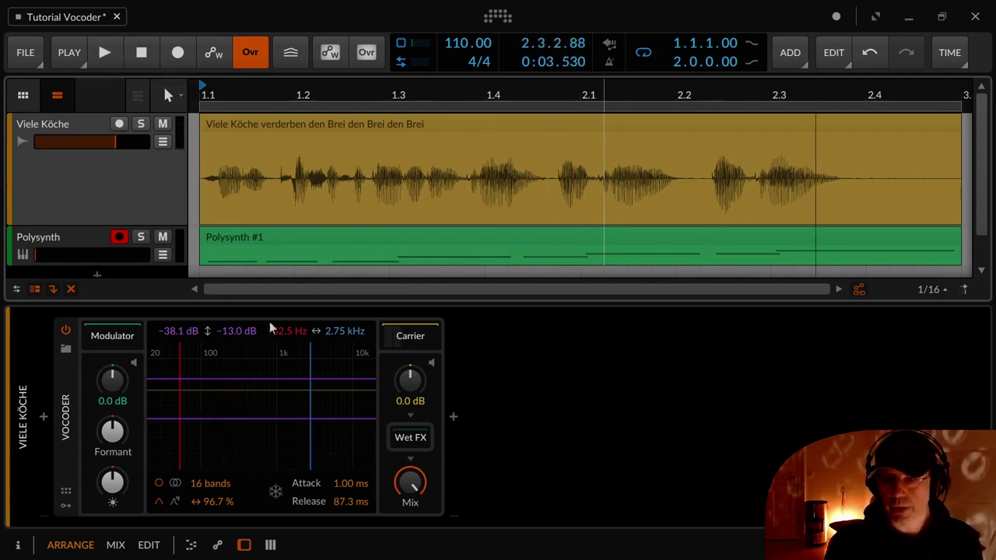
# Step: Show the Vocoder's Carrier chain and enable its Audio Receiver with the Polysynth track as source
pyautogui.click(410, 335)
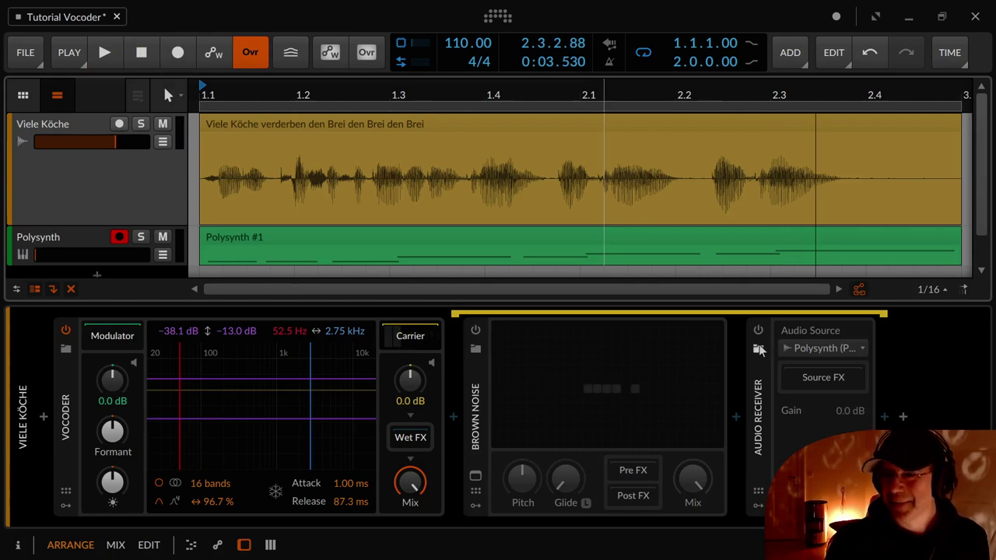
pyautogui.click(760, 331)
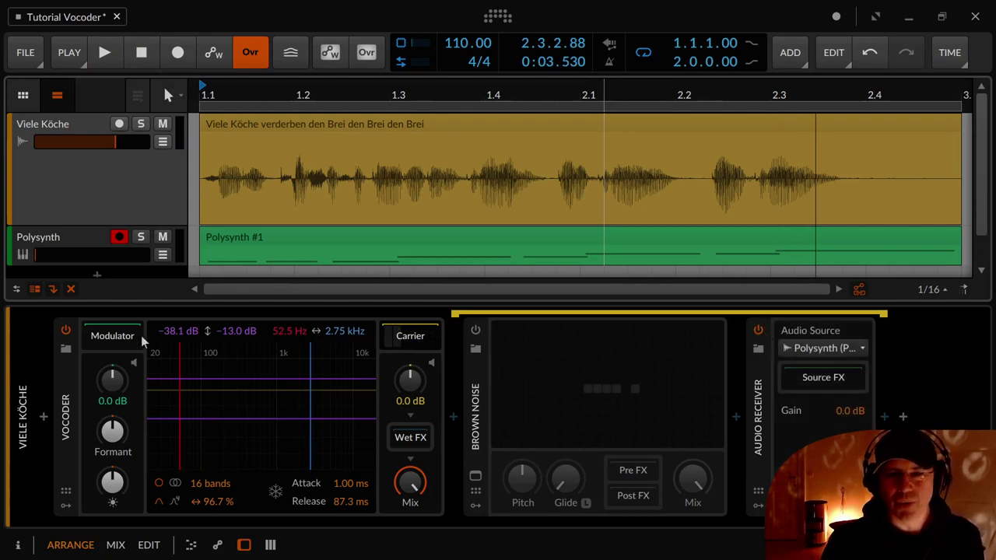
# Step: Bypass the Vocoder and play the dry vocal from the start, stopping near the end of the clip
pyautogui.click(65, 330)
pyautogui.click(138, 52)
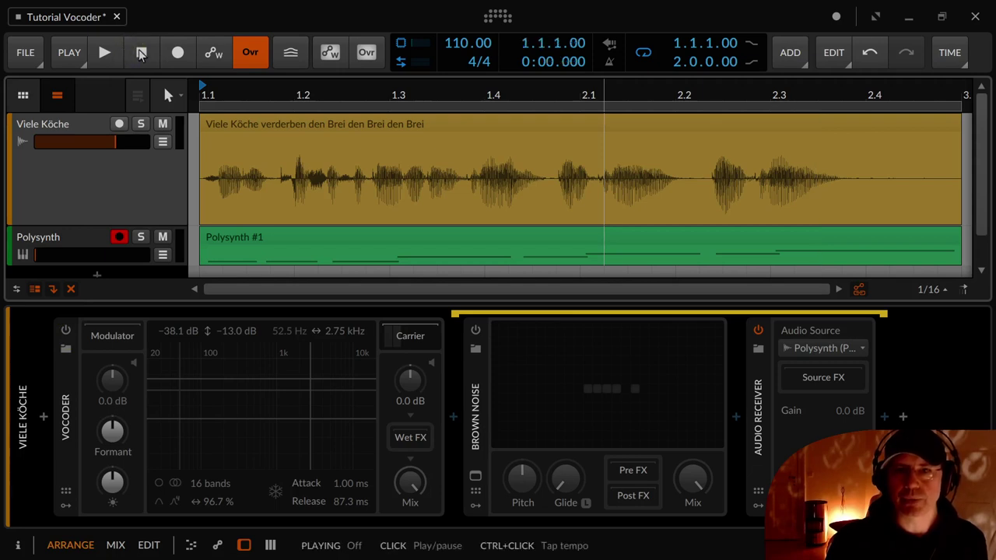
pyautogui.click(106, 54)
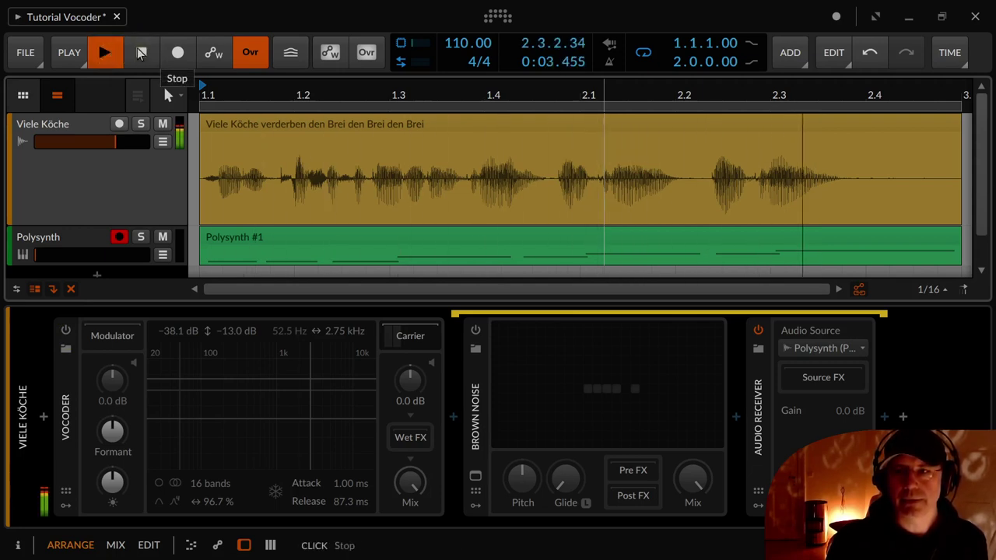
pyautogui.click(140, 52)
# Step: Re-enable the Vocoder, audition the vocal with the Polysynth carrier, and return the playhead to the start
pyautogui.click(66, 330)
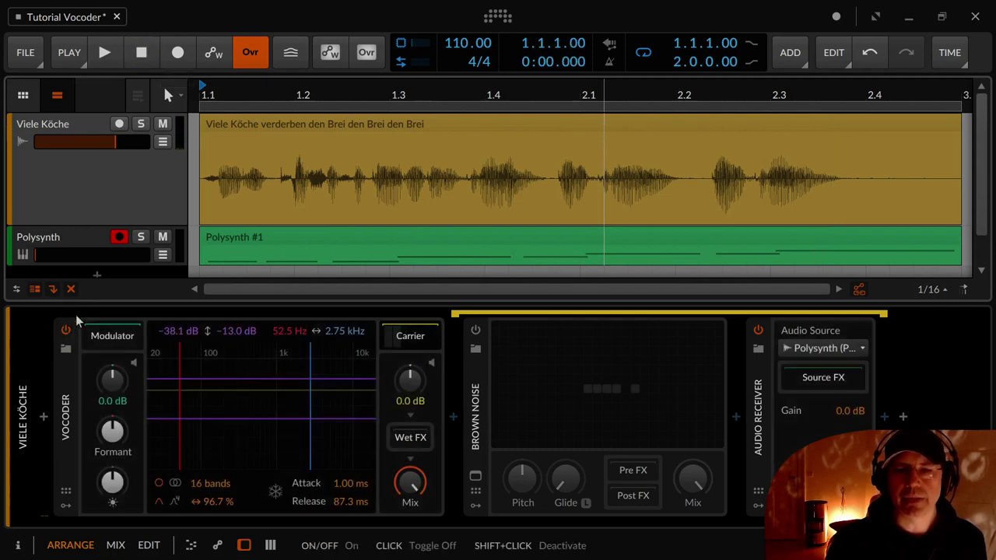
pyautogui.click(108, 55)
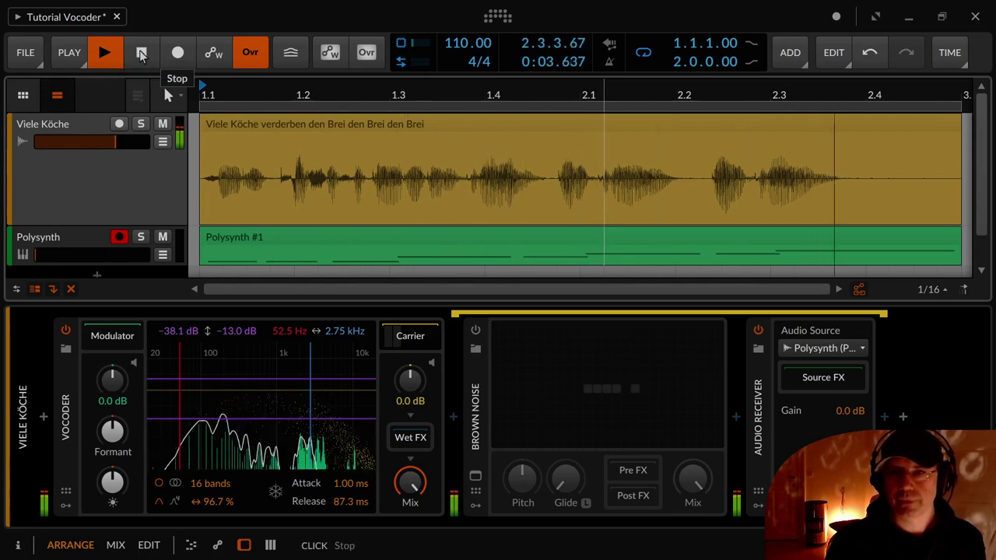
pyautogui.click(141, 54)
pyautogui.click(140, 54)
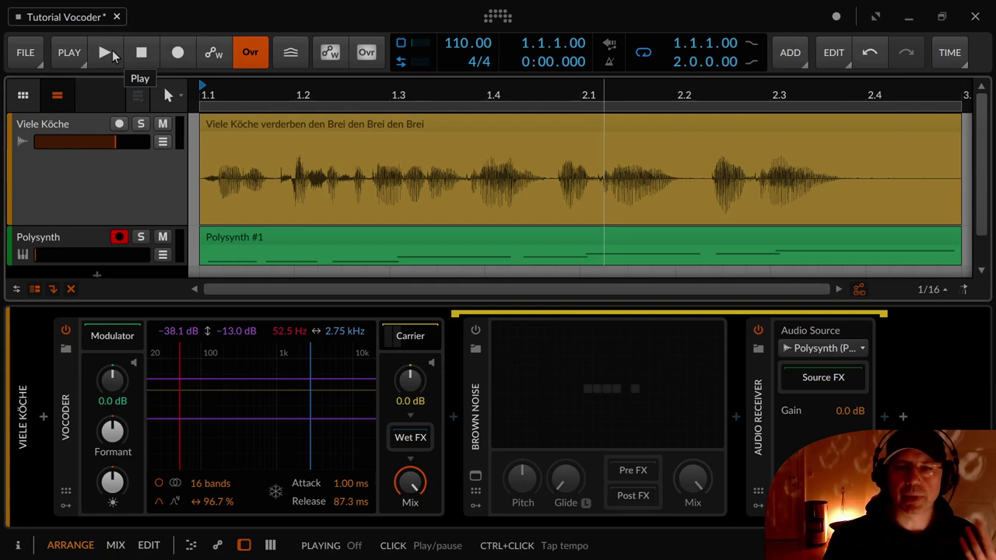
# Step: Turn the Vocoder off again and audition the unprocessed voice for comparison
pyautogui.click(66, 330)
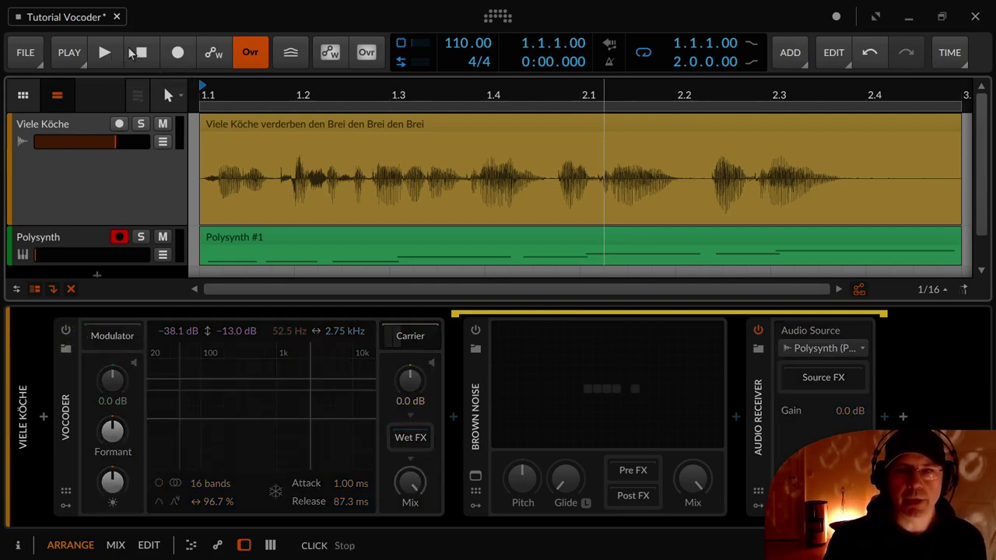
pyautogui.press('space')
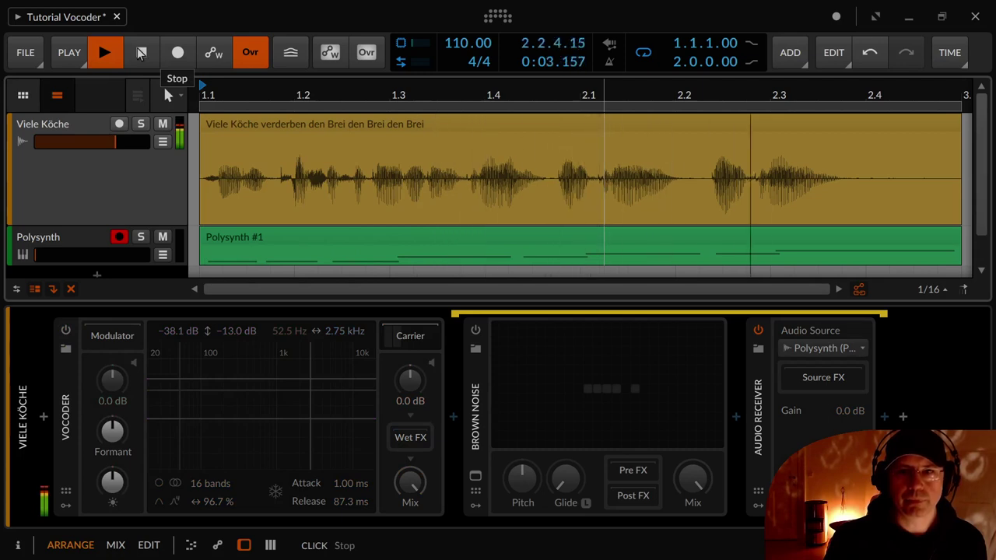
pyautogui.click(141, 52)
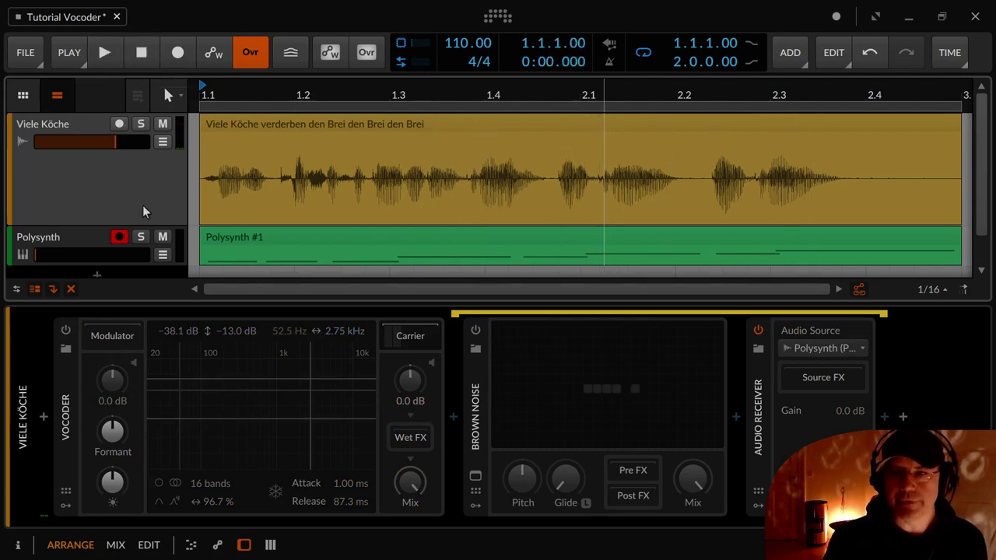
# Step: Switch the Vocoder back on, play the vocoded voice once more, and reset the playhead to 1.1.1
pyautogui.click(65, 330)
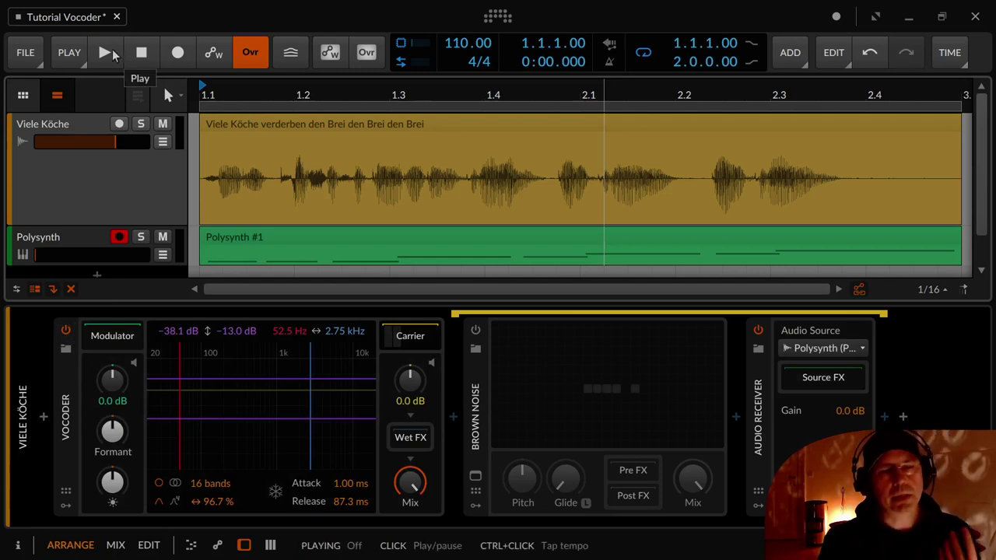
pyautogui.click(107, 53)
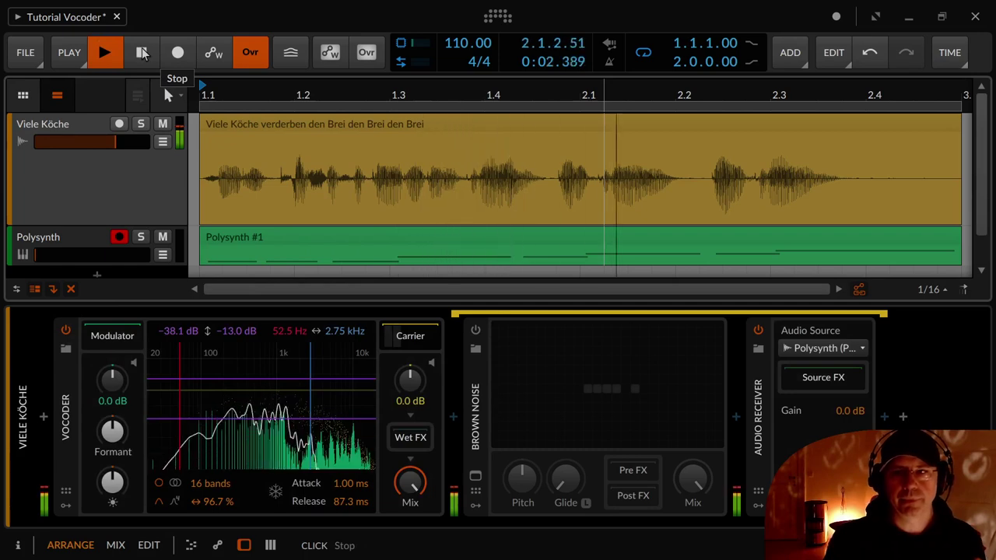
pyautogui.click(141, 52)
pyautogui.click(143, 52)
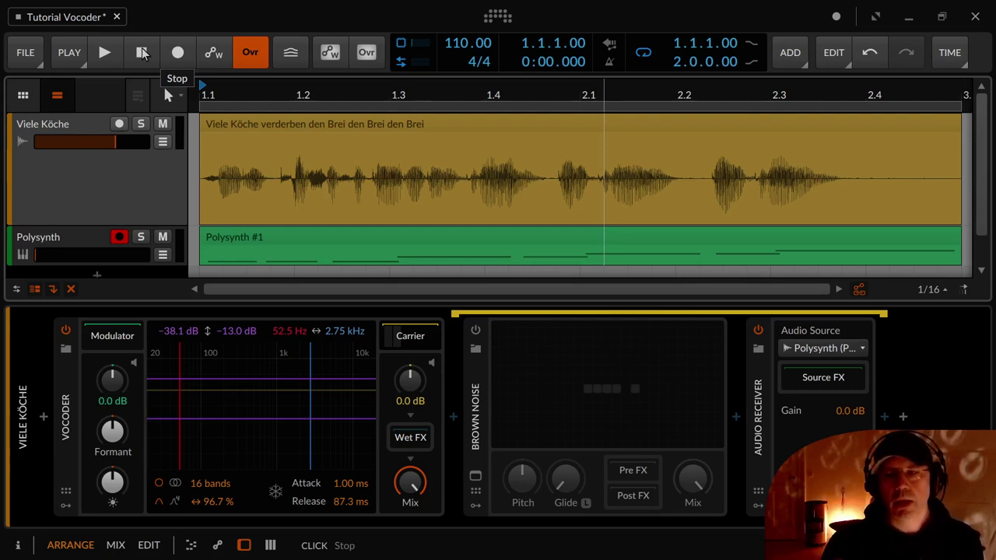
# Step: Show the Polysynth track's devices and open its Polysynth #1 clip in the note editor
pyautogui.click(79, 242)
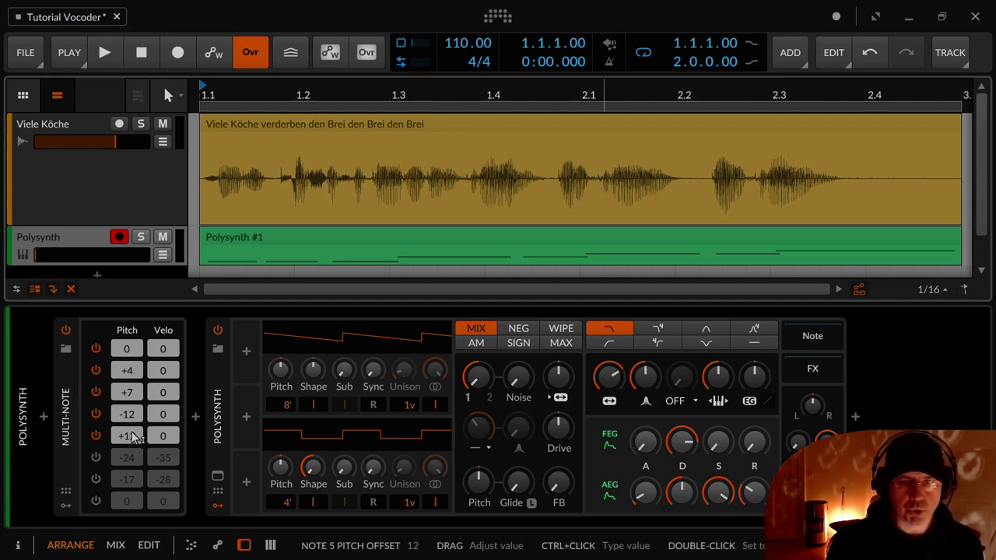
pyautogui.doubleClick(223, 238)
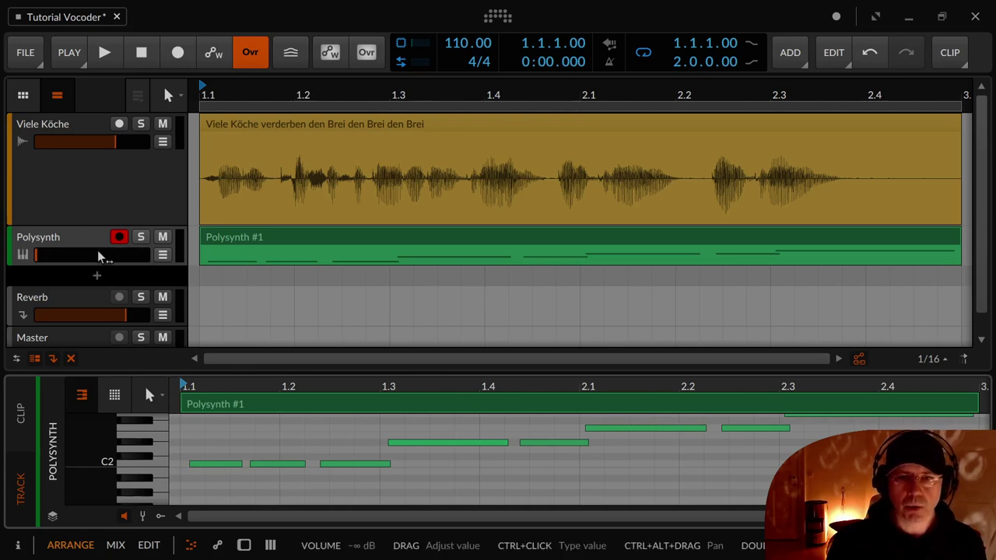
# Step: Solo the Polysynth track and raise its volume to an audible level
pyautogui.click(141, 237)
pyautogui.moveTo(35, 255); pyautogui.dragTo(120, 261)
# Step: Bypass the Multi-Note device in the Polysynth track's device chain and play the synth line with single notes
pyautogui.click(48, 241)
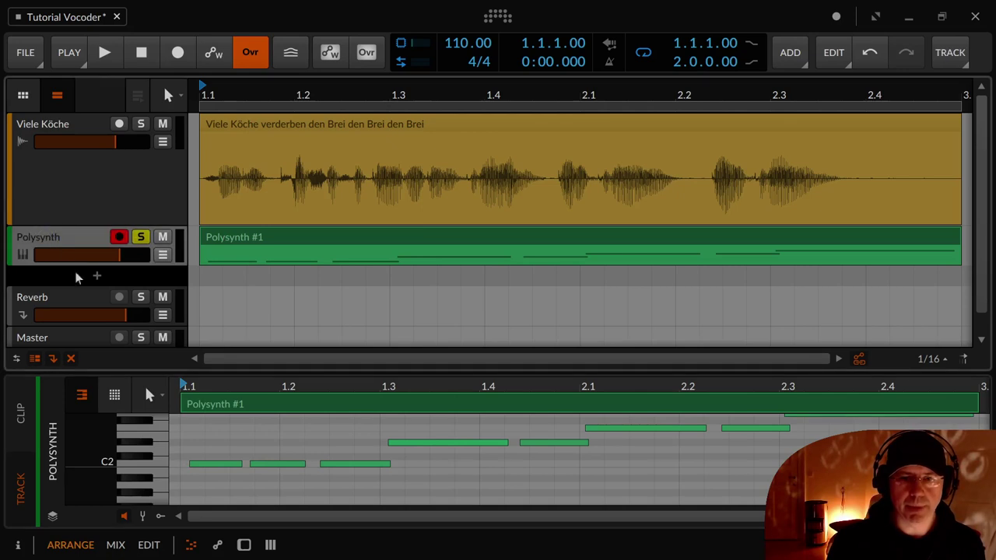
pyautogui.press('d')
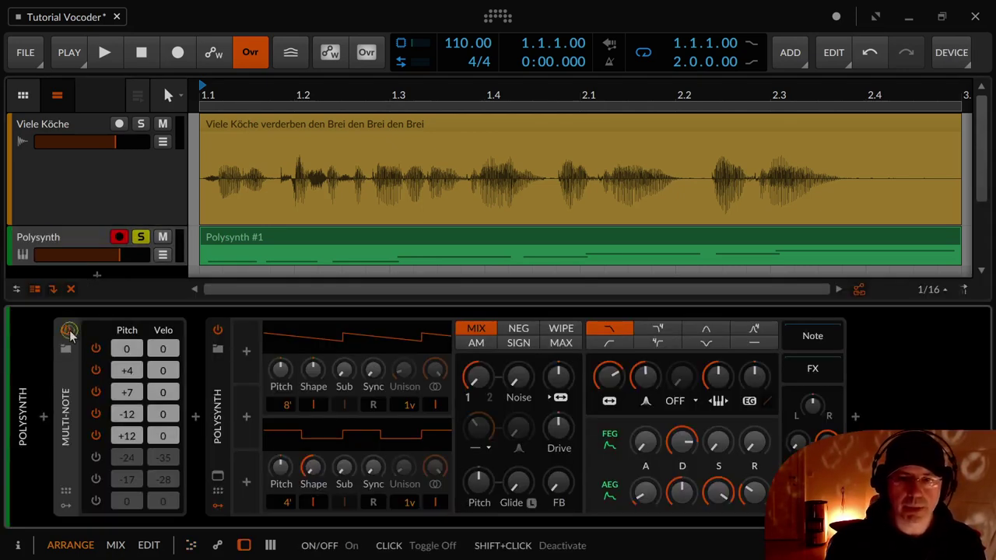
pyautogui.click(69, 331)
pyautogui.press('space')
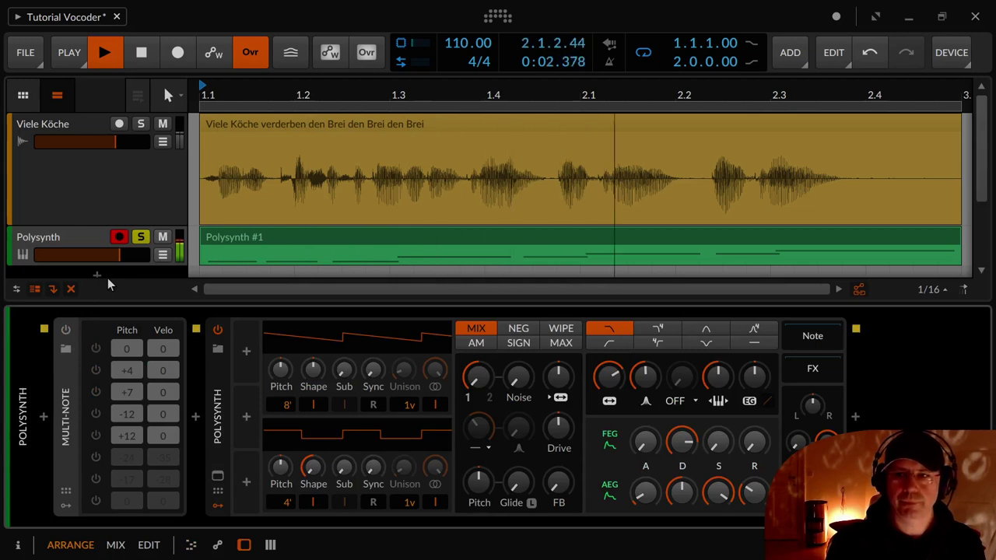
pyautogui.press('space')
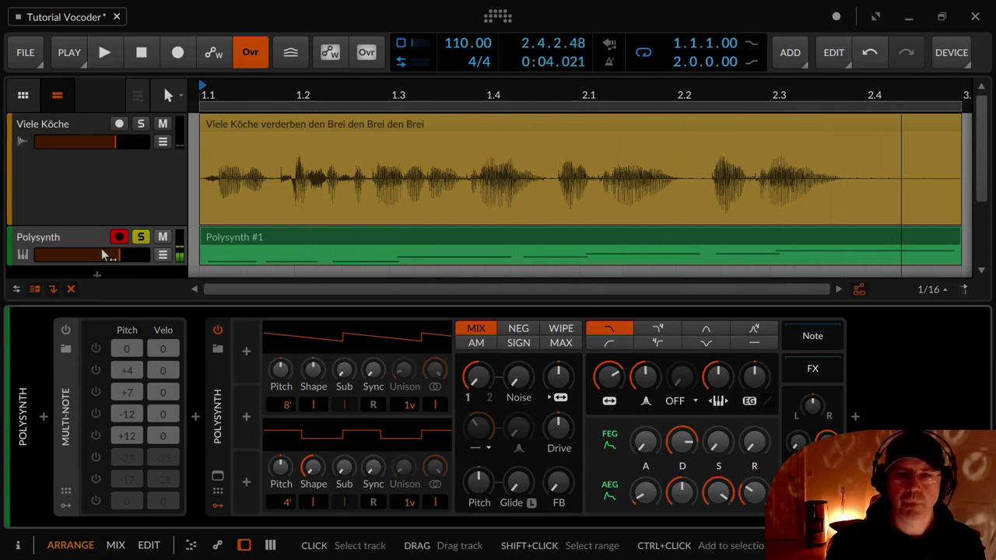
# Step: Re-enable Multi-Note and play the Polysynth line with its stacked chord notes
pyautogui.click(66, 331)
pyautogui.press('space')
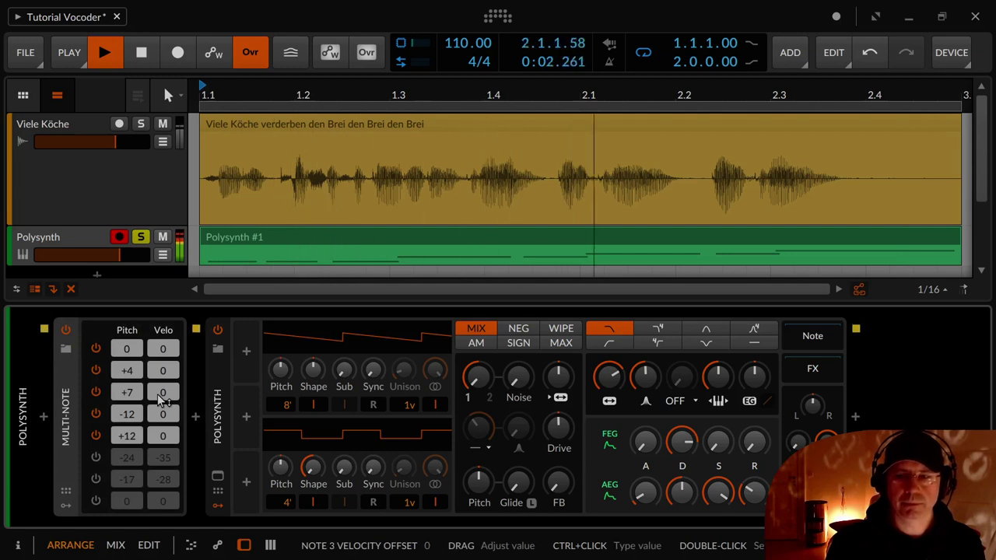
pyautogui.press('space')
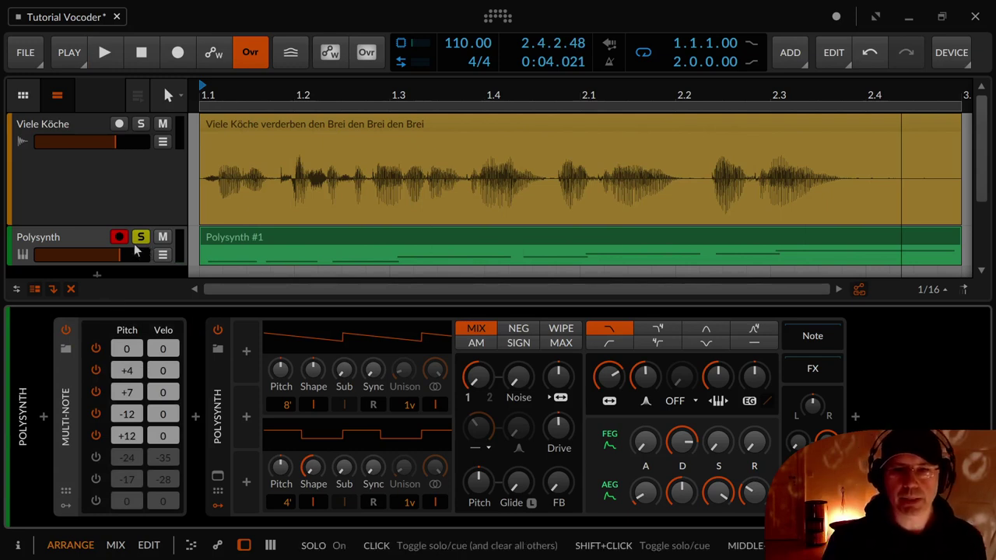
# Step: Turn the Polysynth track's volume fully down, clear its solo, and select the Viele Köche track
pyautogui.moveTo(133, 250); pyautogui.dragTo(35, 251)
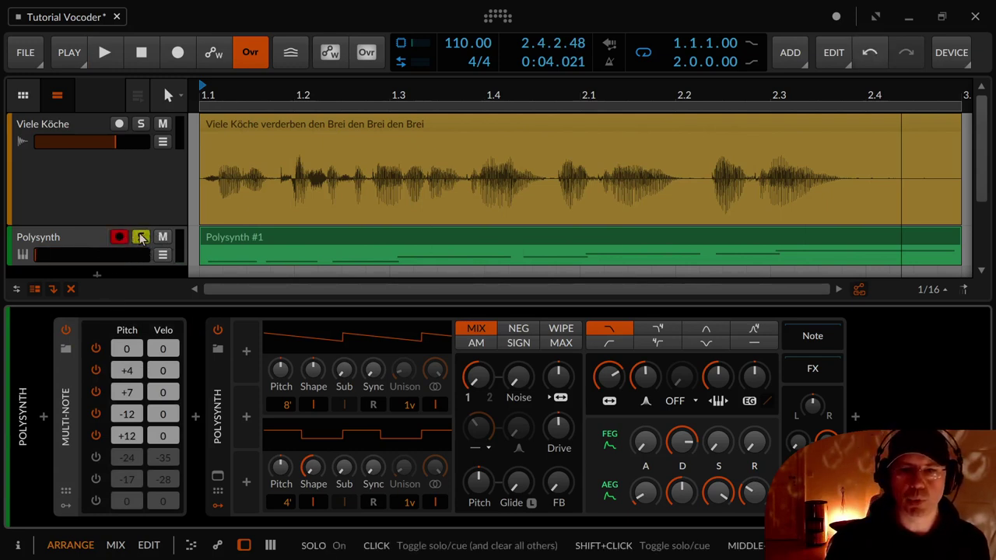
pyautogui.click(107, 139)
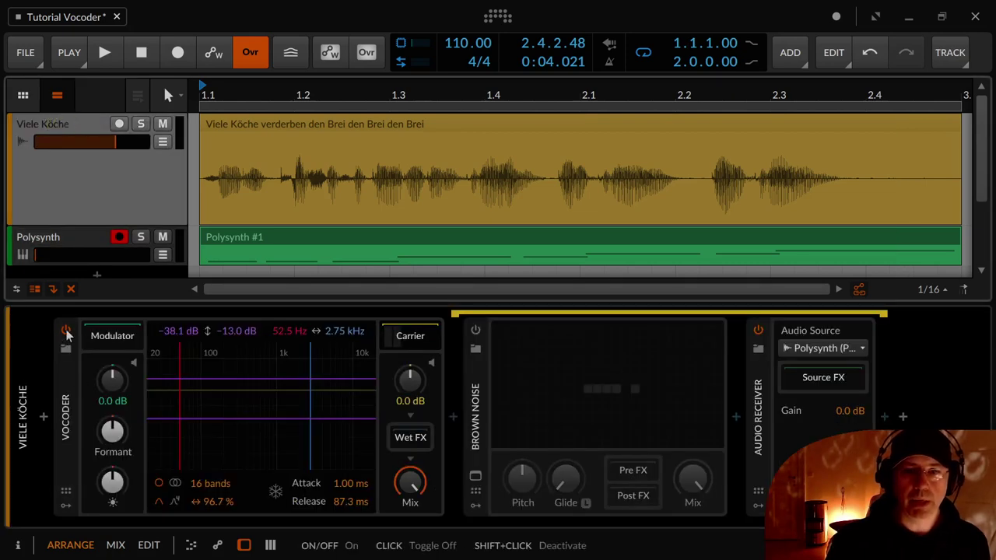
# Step: Show the Polysynth track's device chain and toggle its Multi-Note device off and back on
pyautogui.click(85, 247)
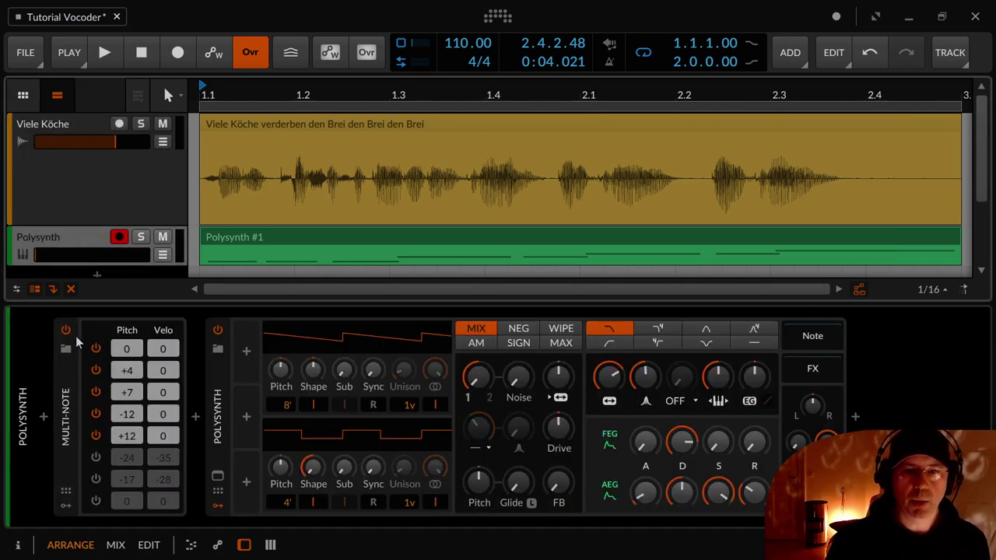
pyautogui.click(67, 333)
pyautogui.click(67, 333)
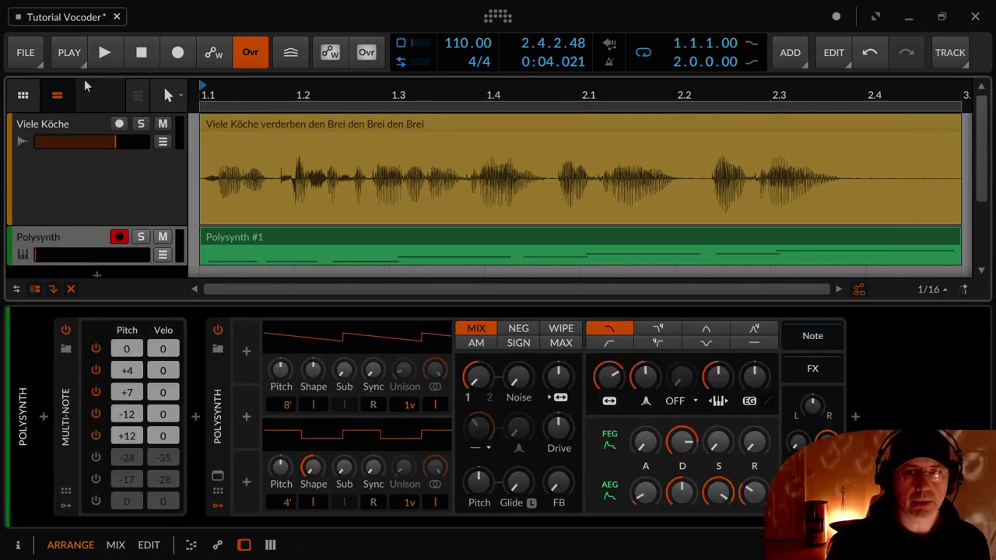
# Step: Play the vocoded Viele Köche vocal from the start with Multi-Note active, stop it, and return to the beginning
pyautogui.click(134, 53)
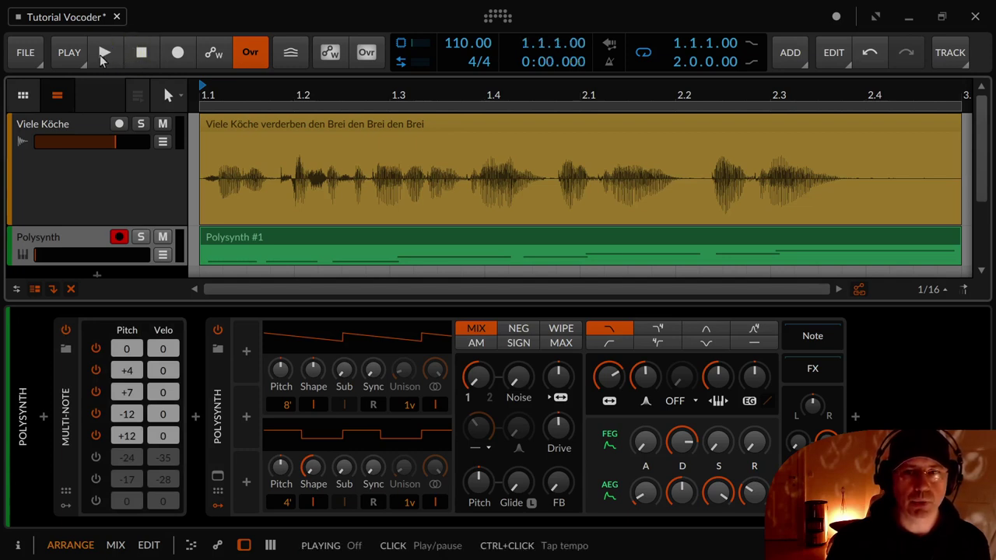
pyautogui.click(104, 56)
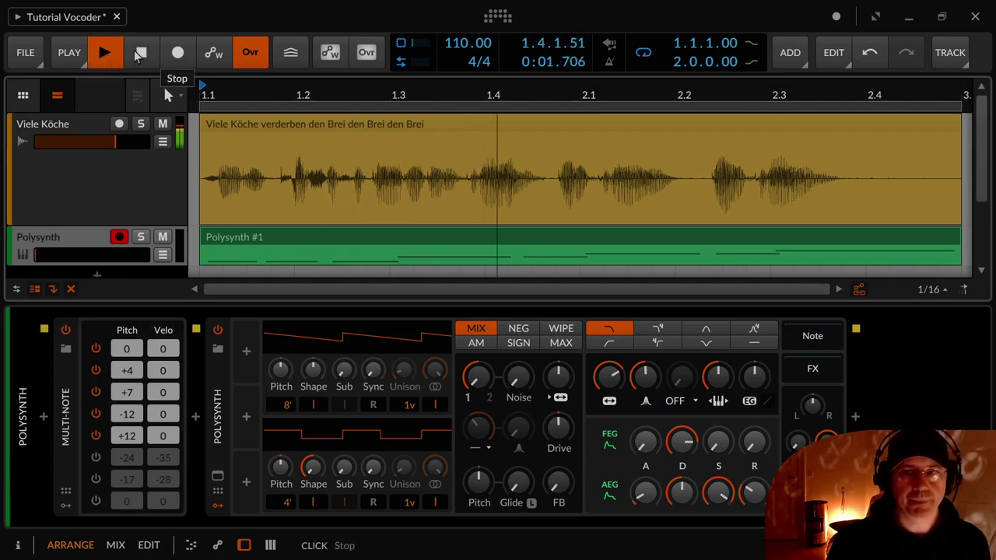
pyautogui.click(139, 54)
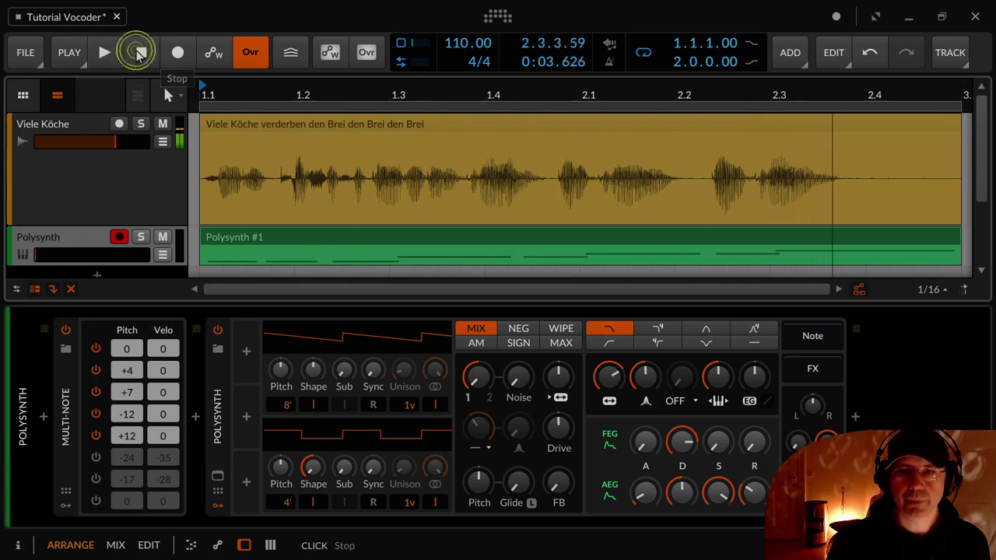
pyautogui.press('space')
pyautogui.press('space')
pyautogui.click(140, 55)
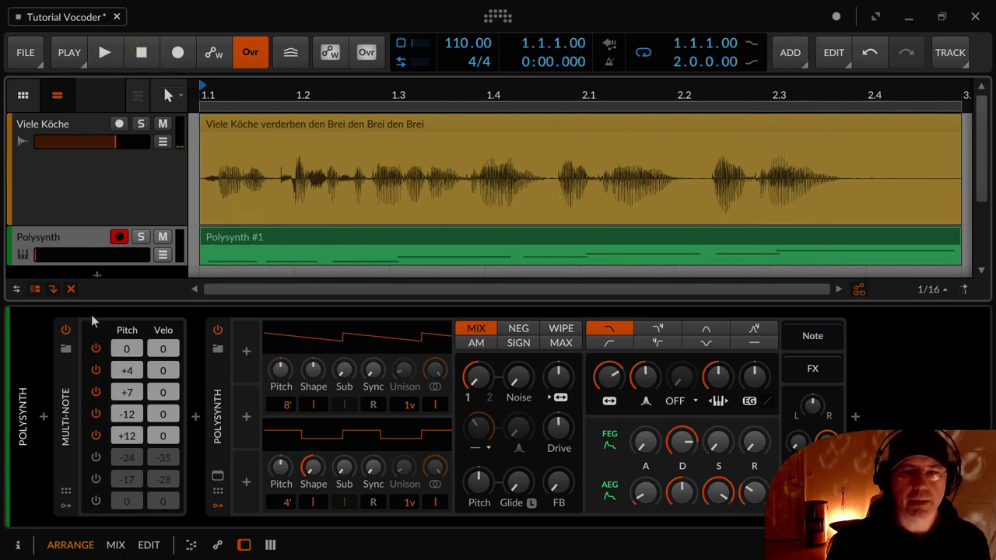
# Step: Bypass Multi-Note, play the vocoded vocal with the single-note carrier from the start, and re-enable Multi-Note
pyautogui.click(66, 329)
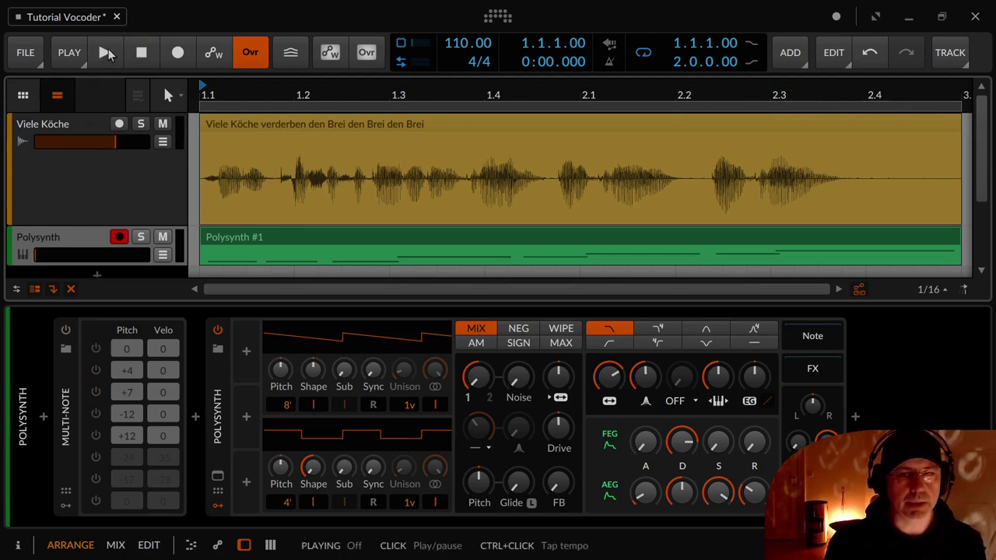
pyautogui.click(106, 53)
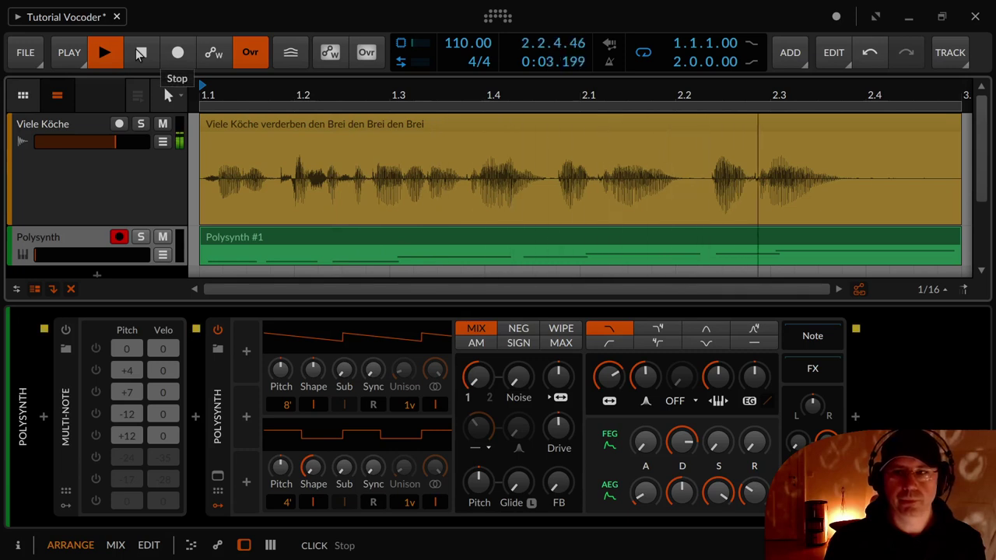
pyautogui.click(139, 52)
pyautogui.click(140, 52)
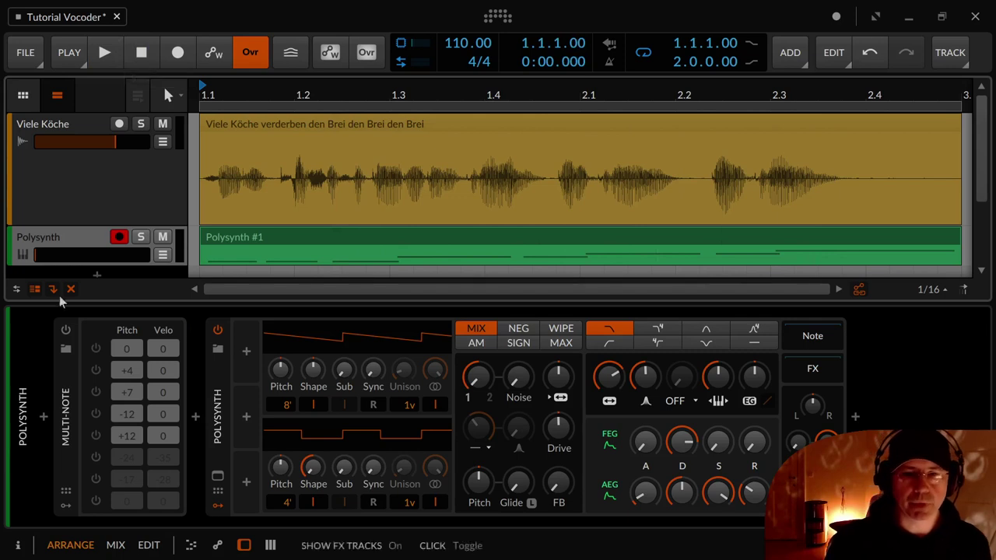
pyautogui.click(67, 330)
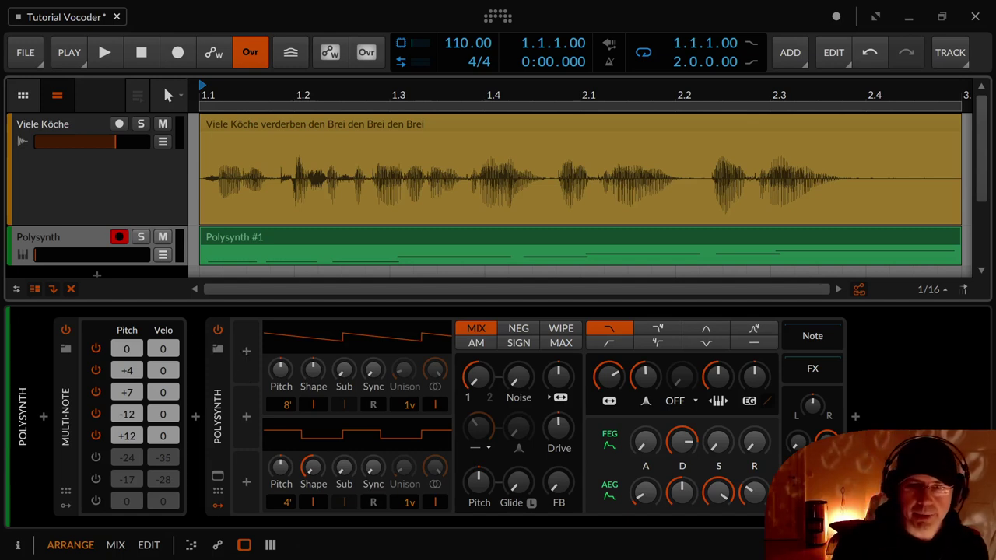
# Step: On the Viele Köche track, audition the Vocoder with Brown Noise as carrier instead of the Audio Receiver, and restore the Audio Receiver
pyautogui.click(85, 124)
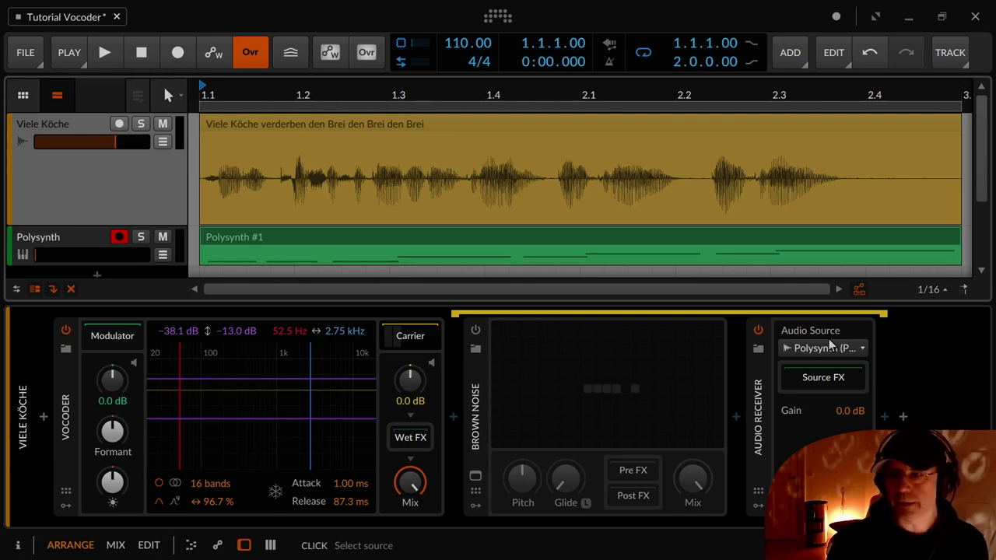
pyautogui.click(759, 330)
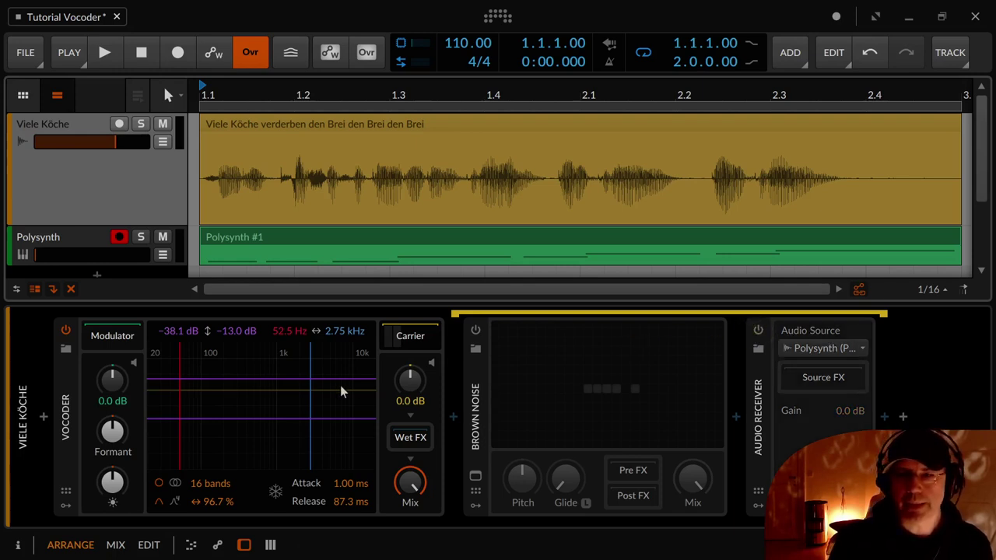
pyautogui.click(476, 330)
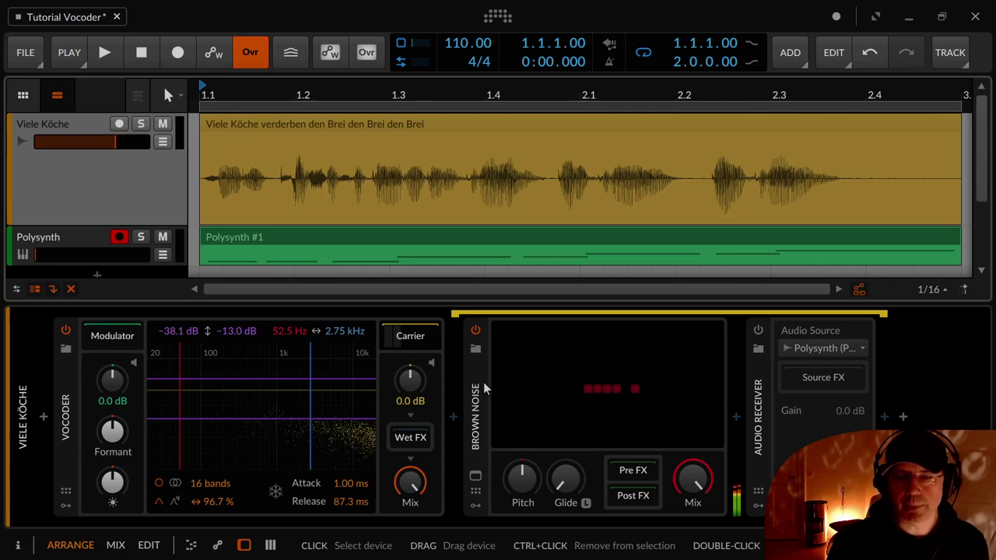
pyautogui.press('space')
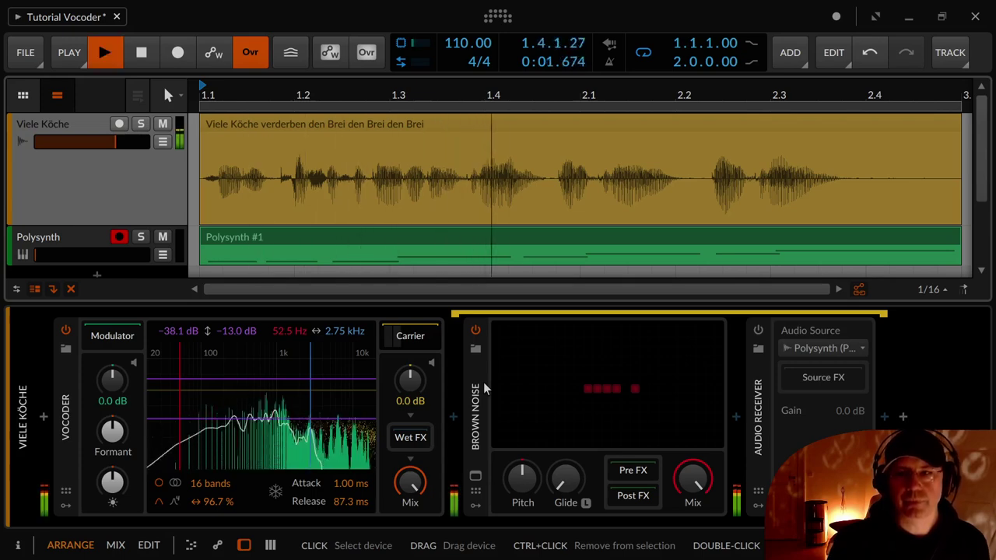
pyautogui.press('space')
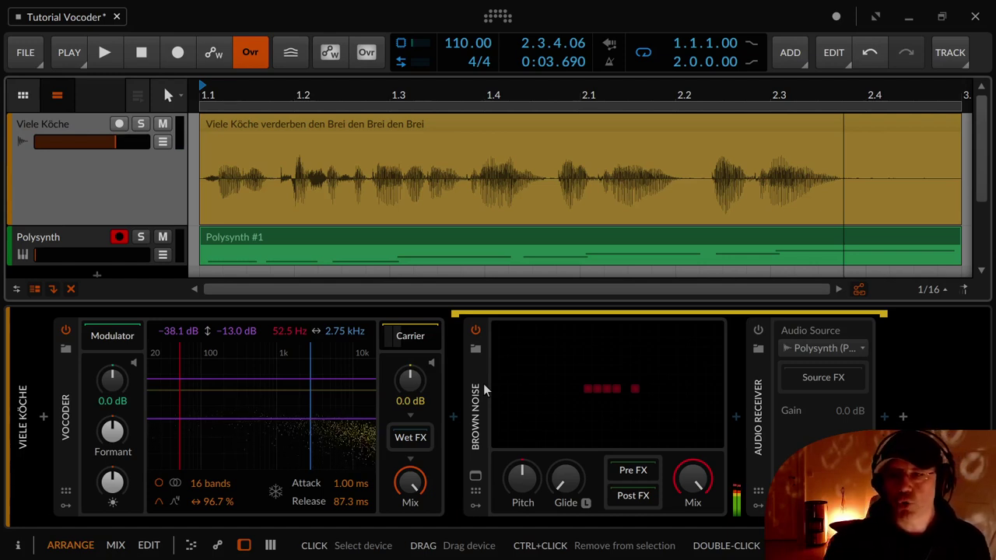
pyautogui.click(476, 331)
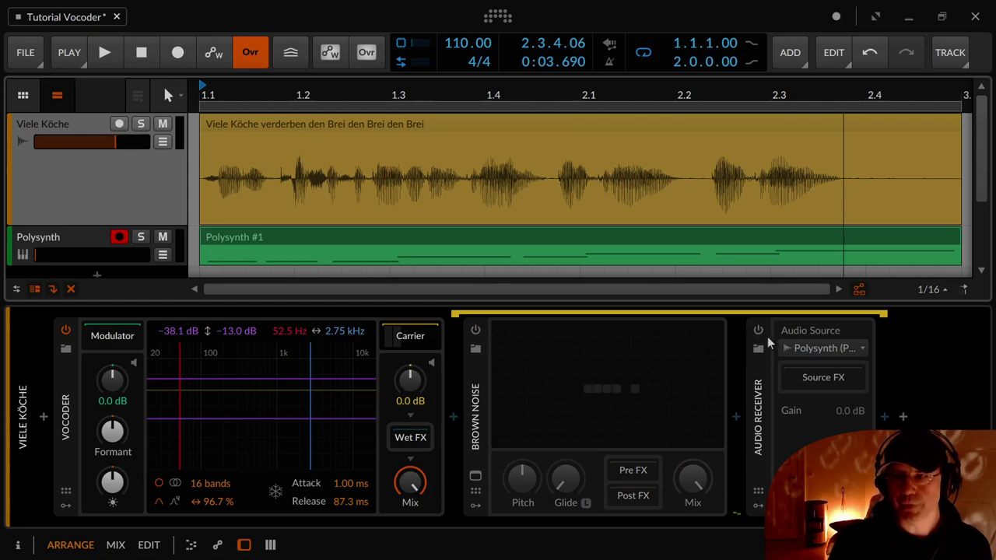
pyautogui.click(759, 331)
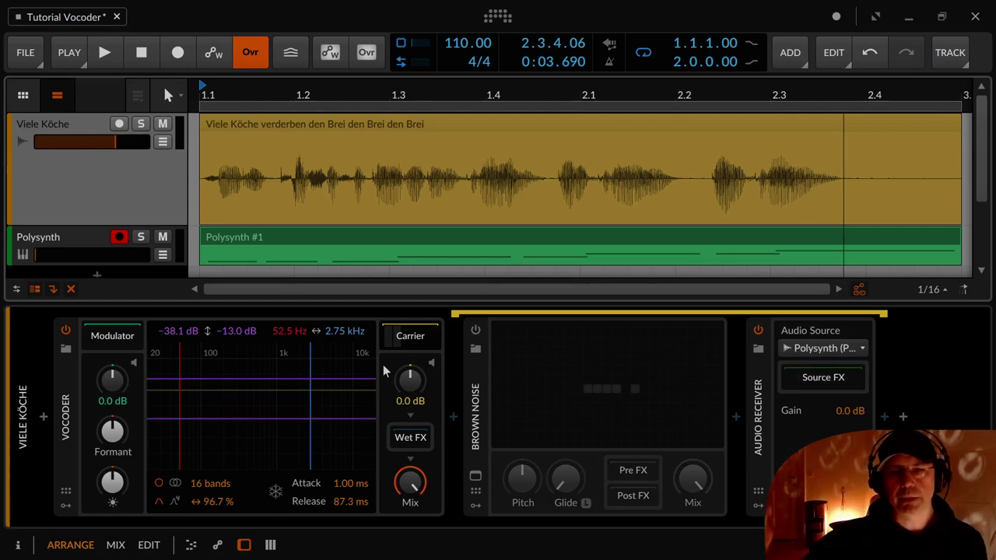
# Step: Preview only the Vocoder's carrier signal during playback, and turn the carrier preview off
pyautogui.click(433, 364)
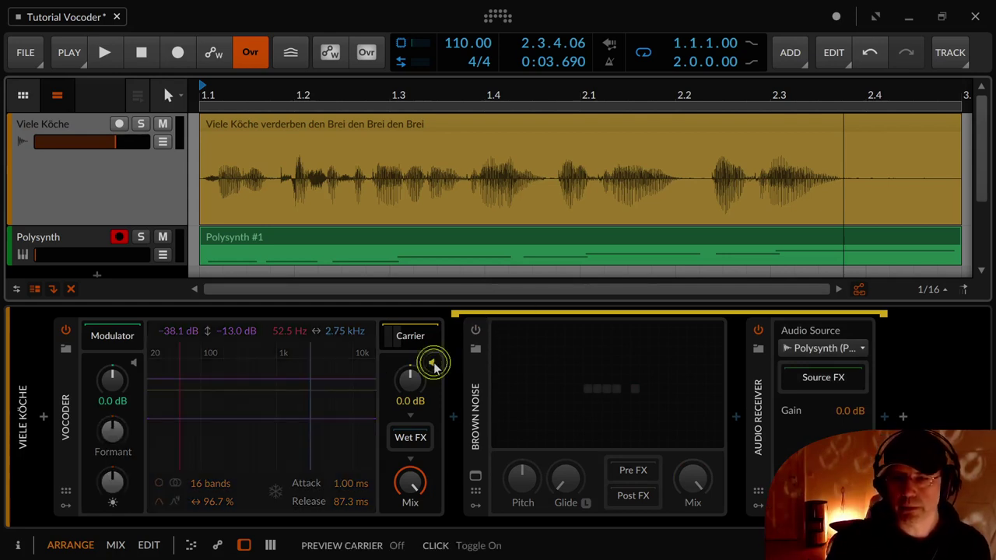
pyautogui.press('space')
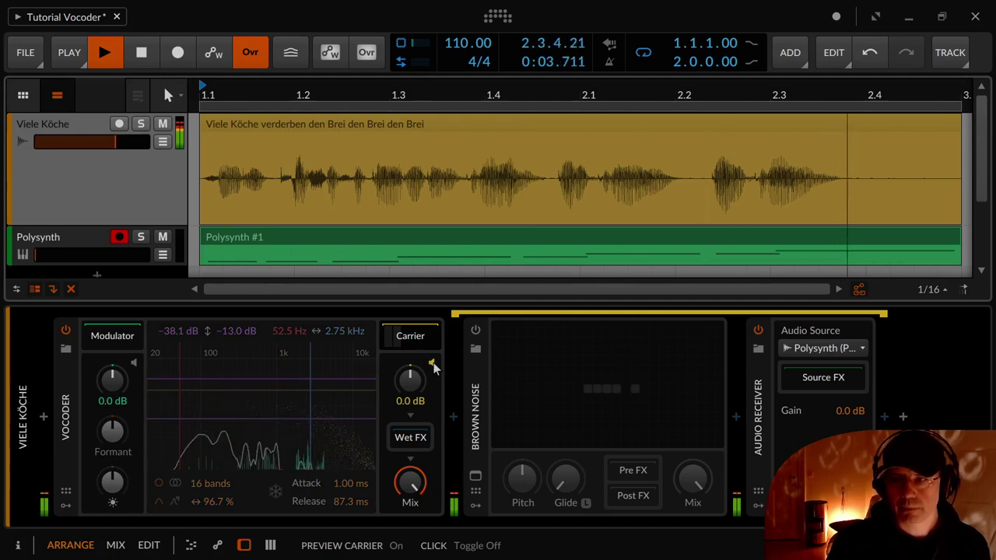
pyautogui.press('space')
pyautogui.click(433, 364)
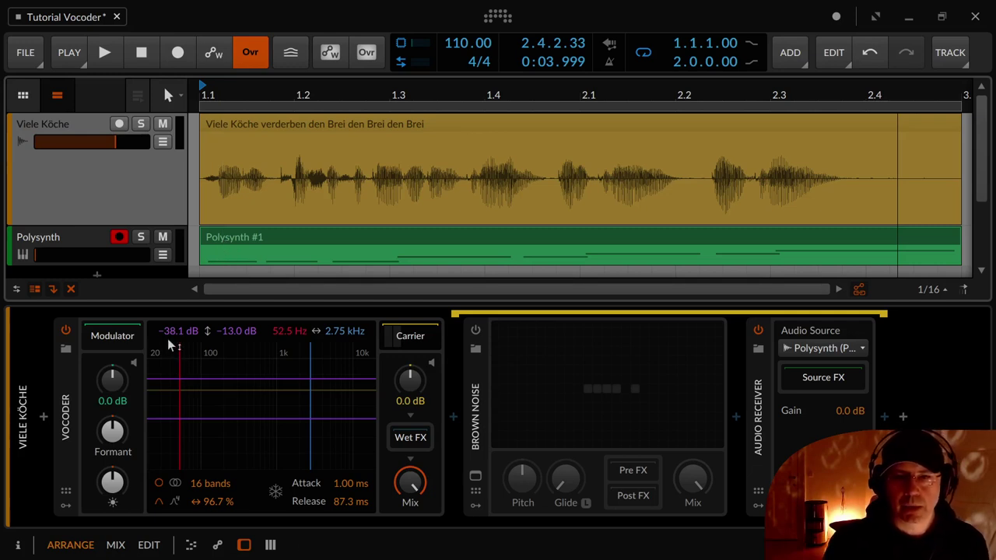
# Step: Show the Vocoder's Modulator chain and view the devices that can be inserted into it without adding any
pyautogui.click(109, 335)
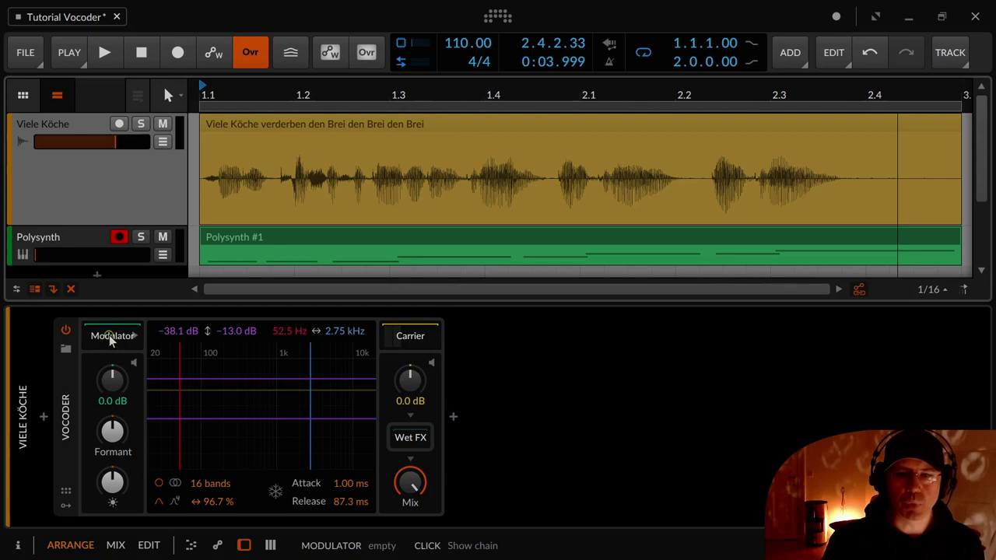
pyautogui.click(109, 336)
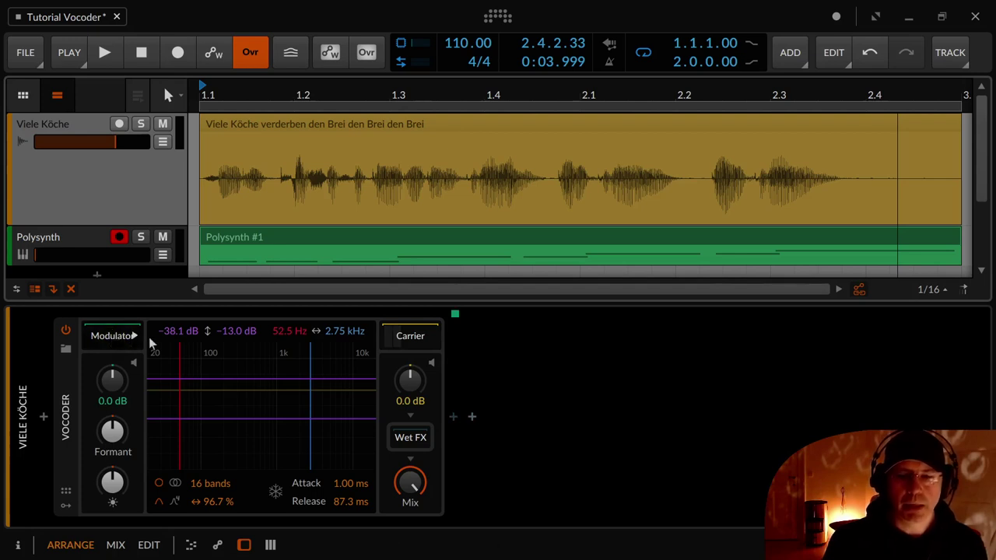
pyautogui.click(453, 418)
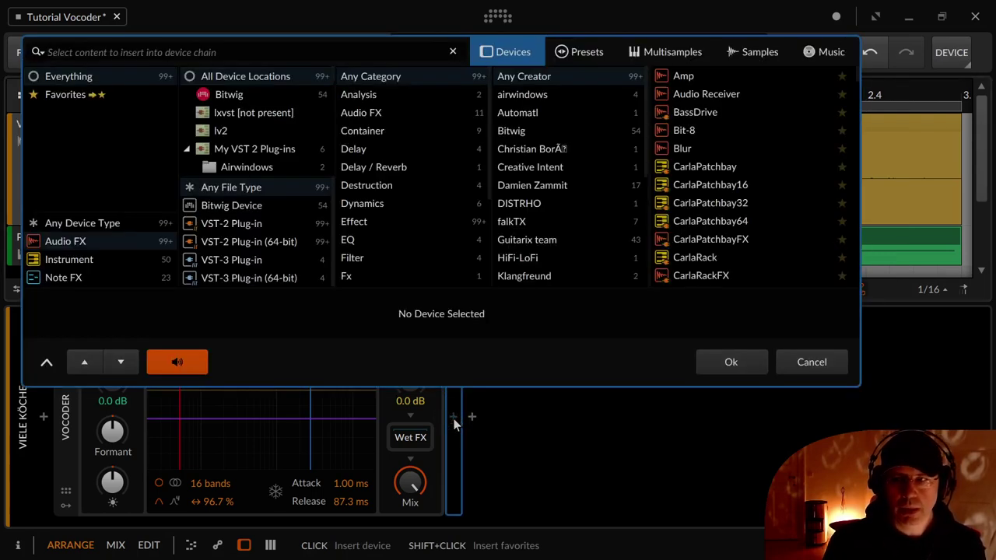
pyautogui.press('Escape')
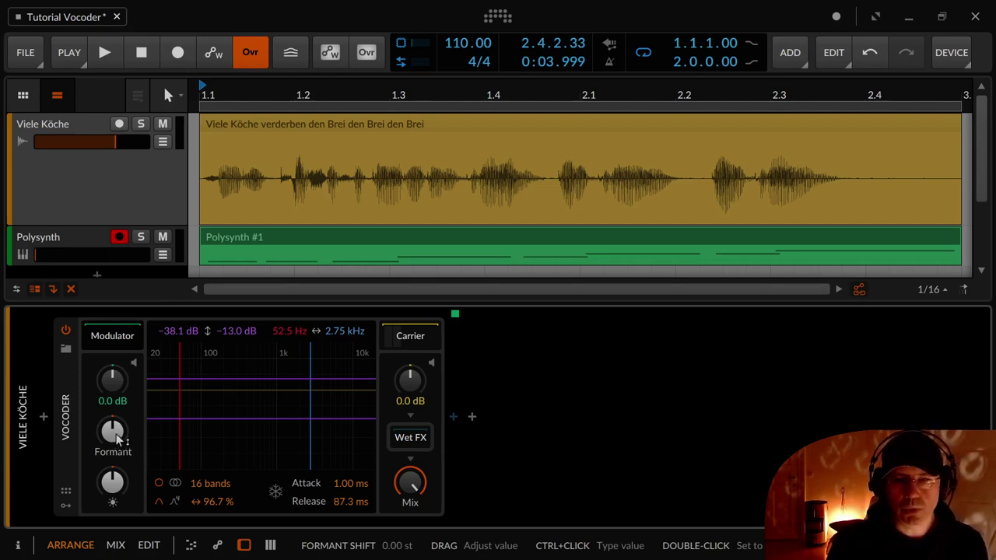
# Step: Play the vocal while varying the Vocoder's Formant shift, and return it to 0.00 st
pyautogui.press('space')
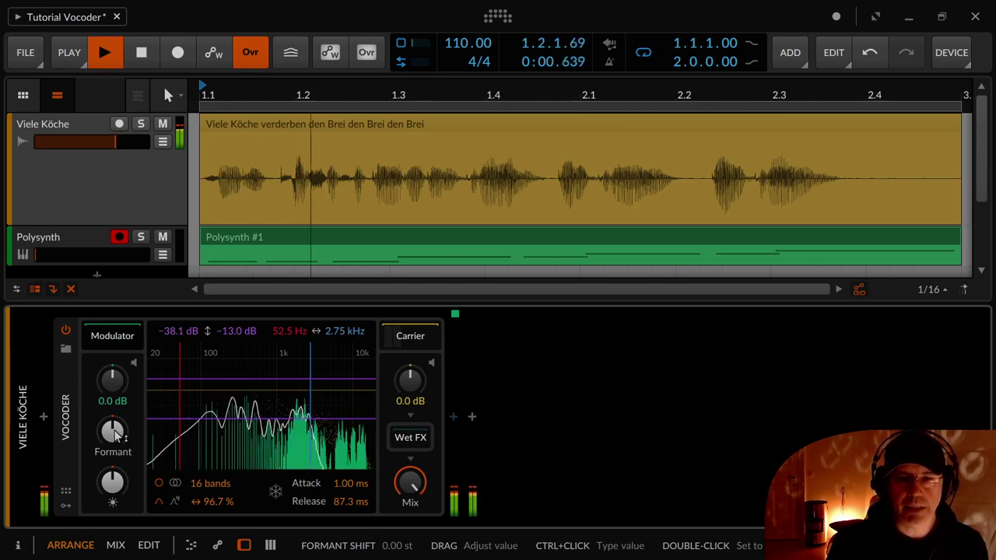
pyautogui.moveTo(113, 433)
pyautogui.mouseDown()
pyautogui.moveTo(112, 393)
pyautogui.moveTo(113, 463)
pyautogui.moveTo(117, 433)
pyautogui.mouseUp()
pyautogui.press('space')
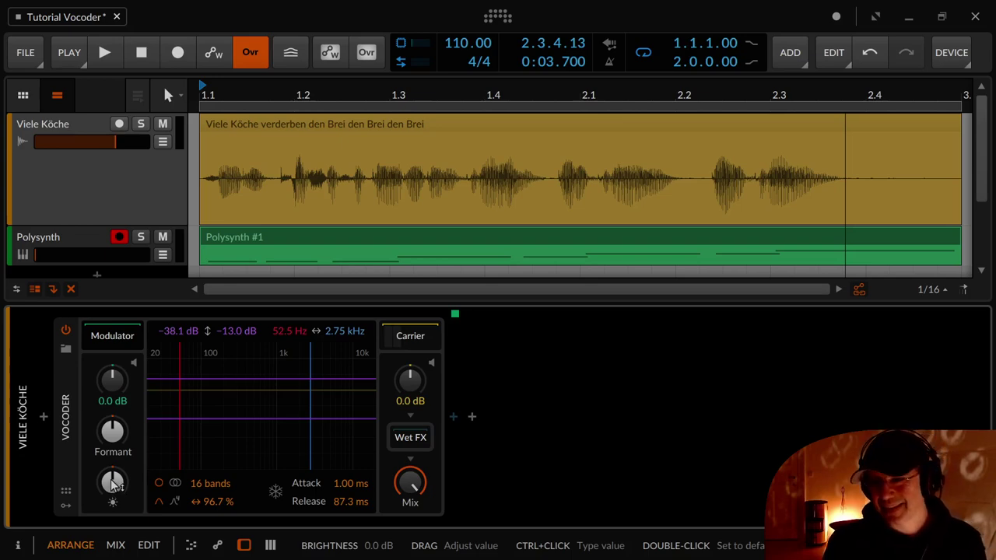
# Step: Play the vocal while adjusting the Vocoder's Brightness, and reset it to its default
pyautogui.press('space')
pyautogui.moveTo(112, 484); pyautogui.dragTo(113, 457)
pyautogui.press('space')
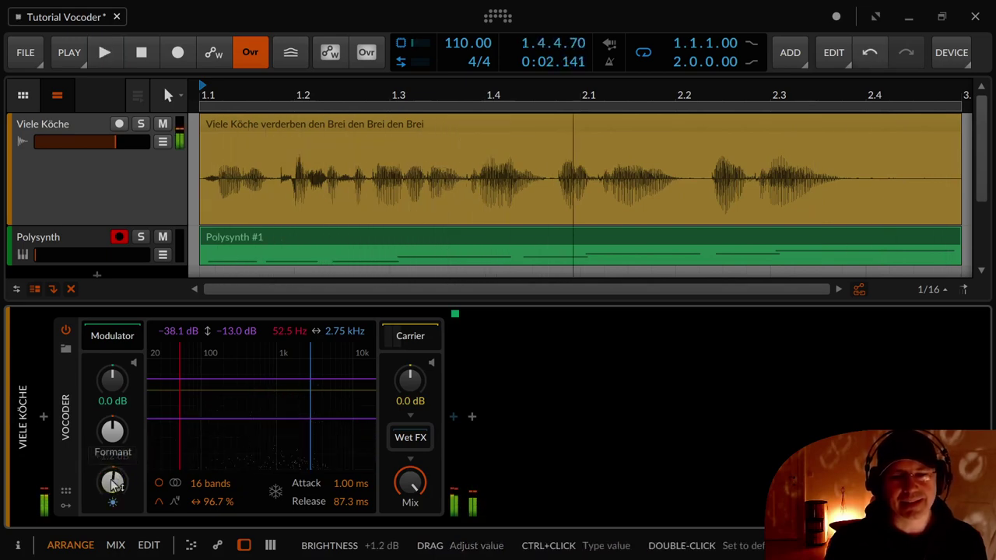
pyautogui.doubleClick(113, 484)
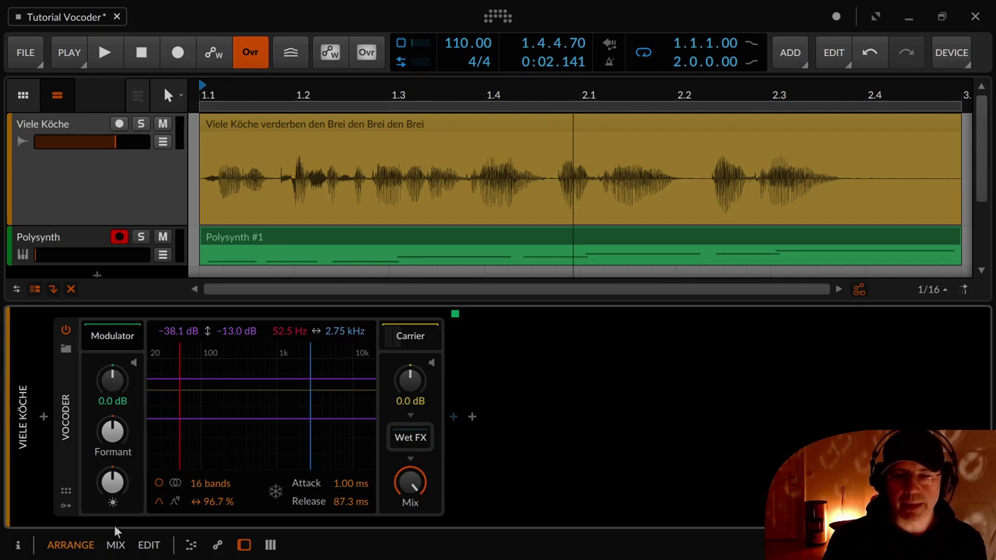
# Step: Compare the Vocoder's Mono and Stereo modes during playback, and leave it in Mono
pyautogui.click(176, 484)
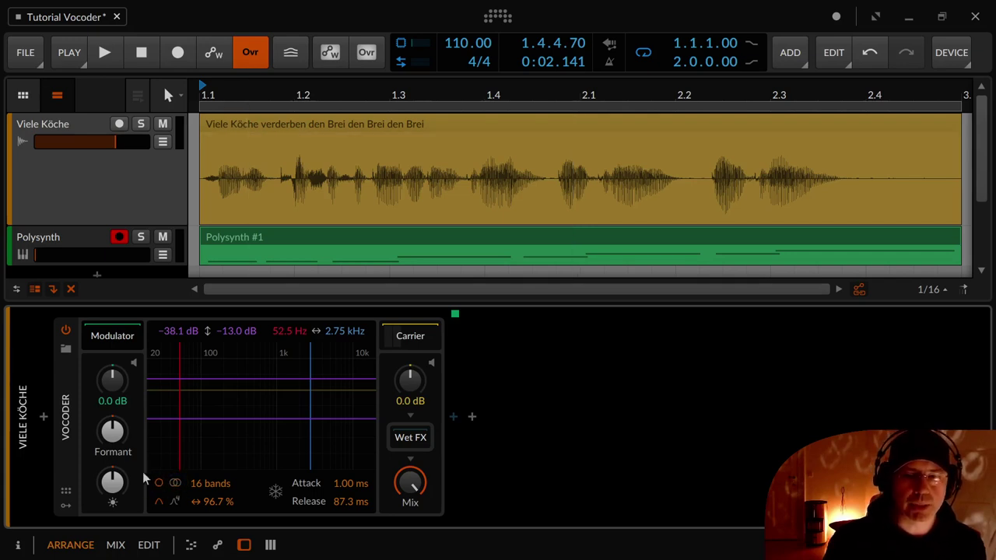
pyautogui.click(159, 484)
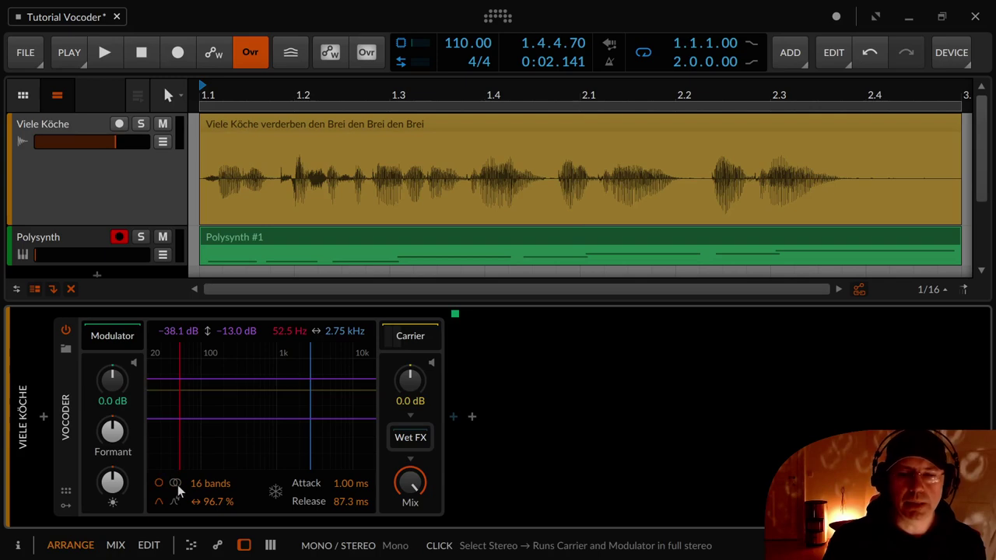
pyautogui.press('space')
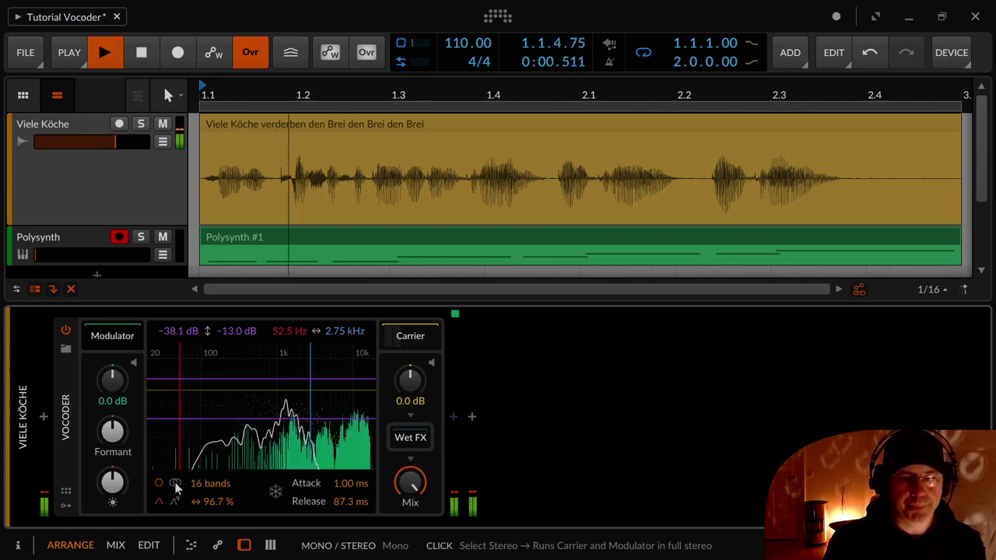
pyautogui.click(175, 484)
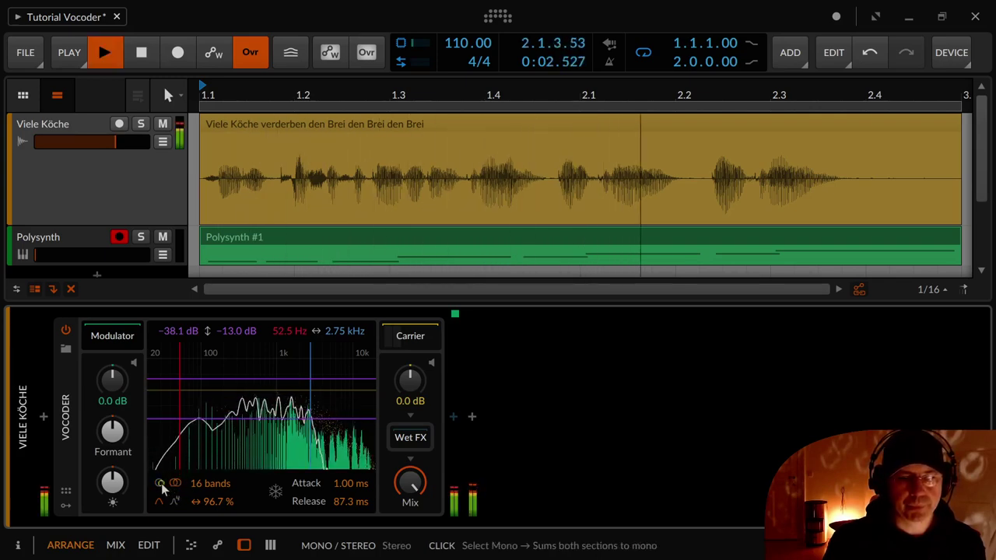
pyautogui.click(175, 484)
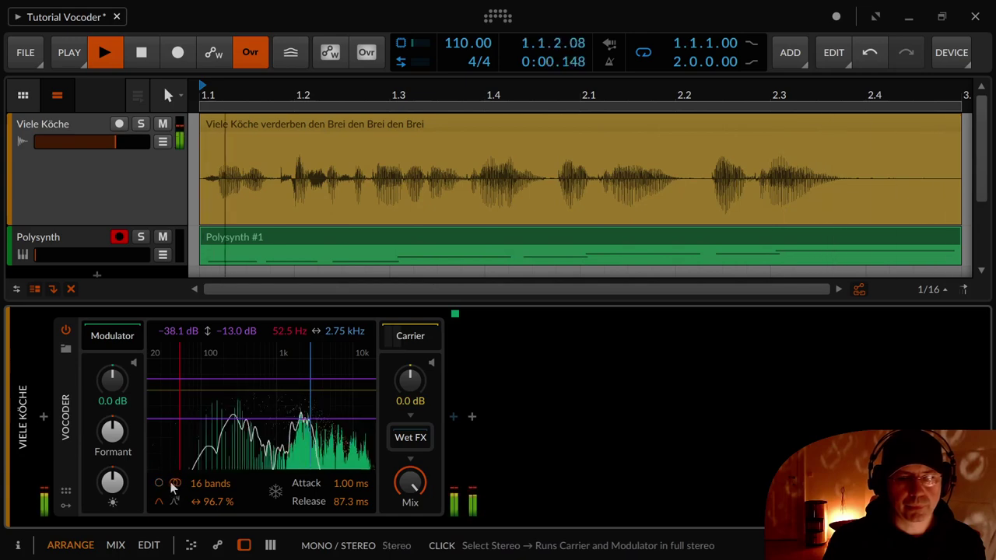
pyautogui.click(175, 484)
pyautogui.click(175, 484)
pyautogui.press('space')
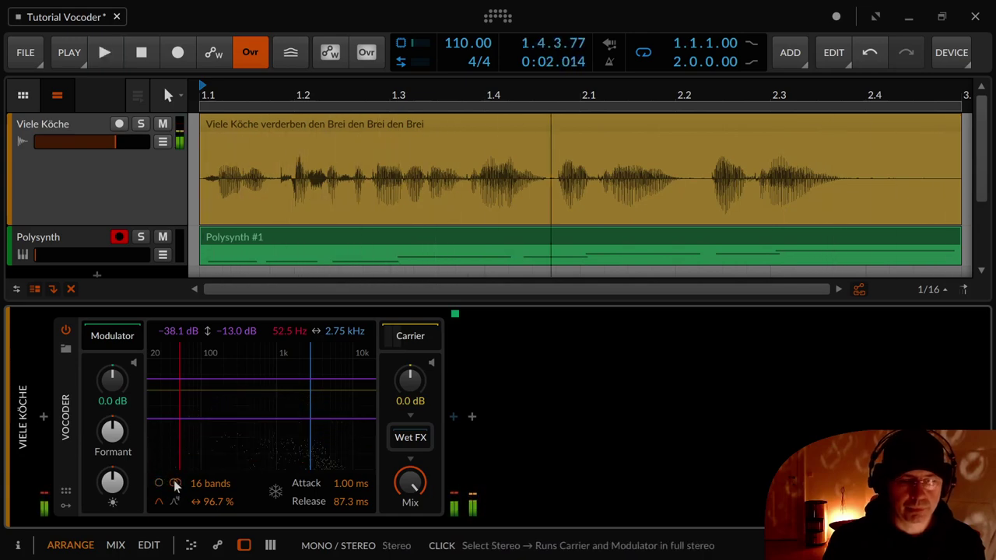
pyautogui.click(160, 483)
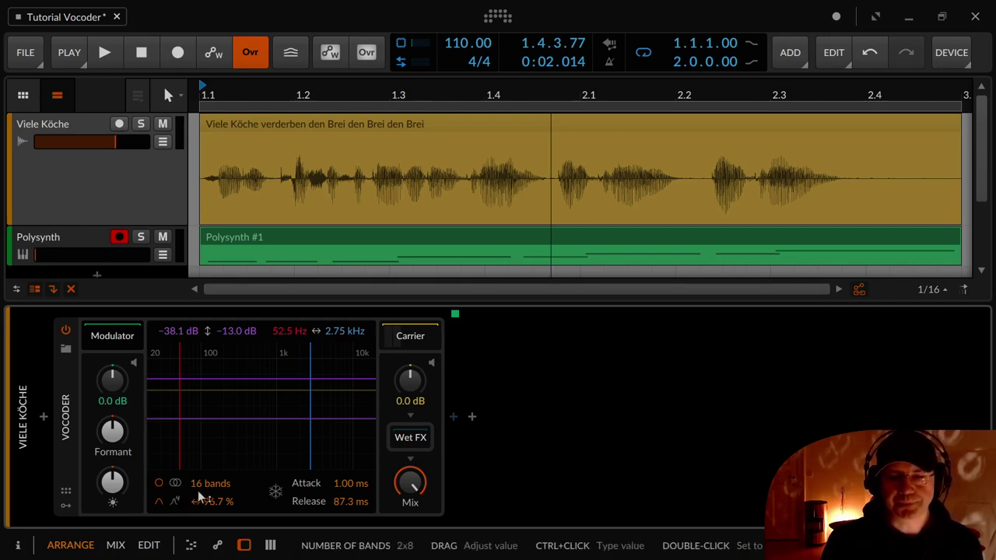
# Step: Set the Vocoder's number of bands to 8, start playback, and raise it to 80 bands
pyautogui.moveTo(211, 489)
pyautogui.mouseDown()
pyautogui.moveTo(213, 471)
pyautogui.moveTo(210, 490)
pyautogui.moveTo(210, 480)
pyautogui.mouseUp()
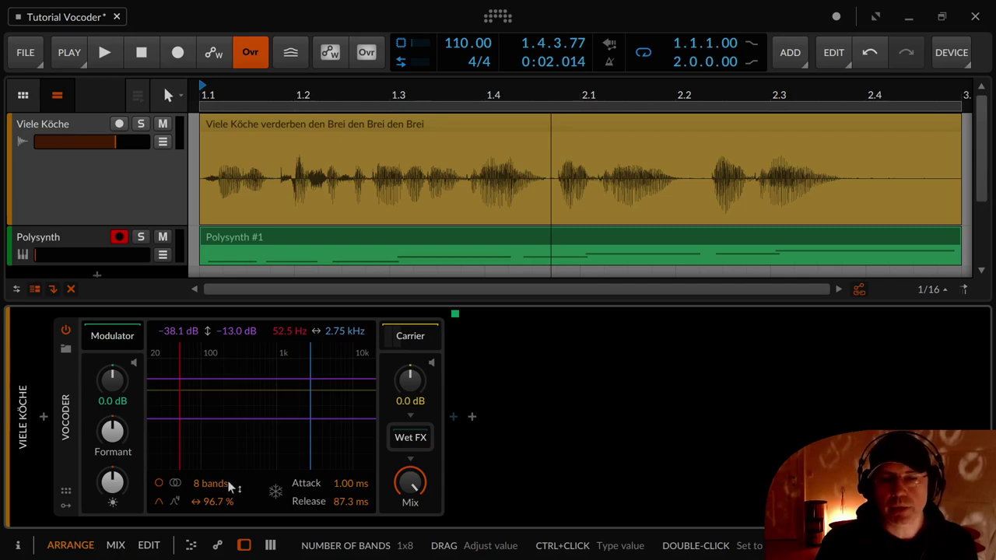
pyautogui.press('space')
pyautogui.moveTo(231, 486); pyautogui.dragTo(230, 420)
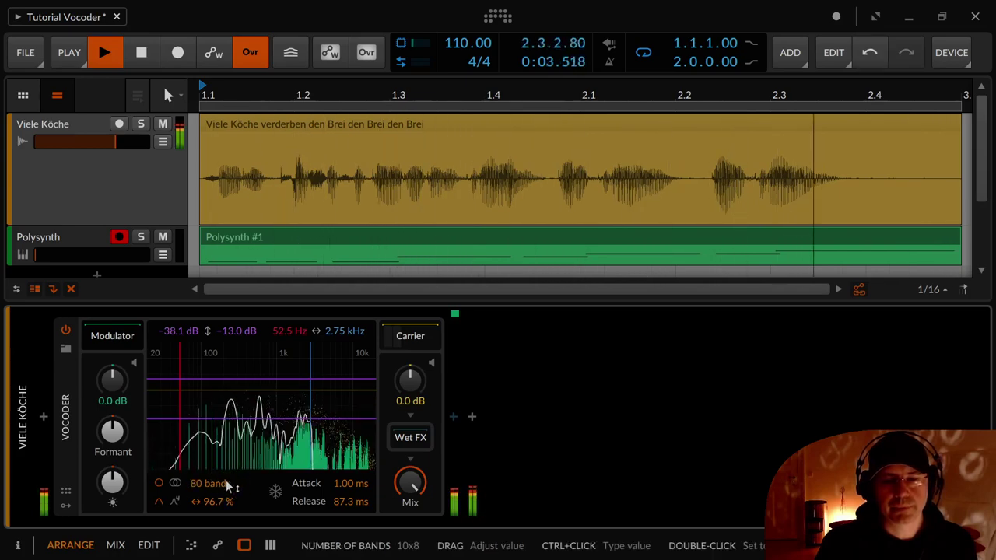
# Step: Lower the Vocoder to 8 bands, and start and stop playback several times to audition the sound
pyautogui.moveTo(228, 486); pyautogui.dragTo(228, 530)
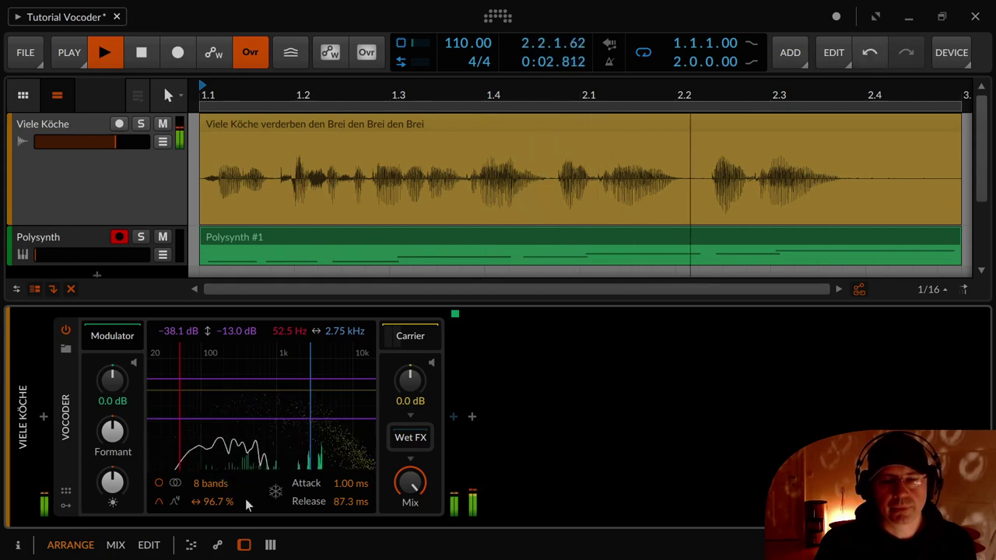
pyautogui.press('space')
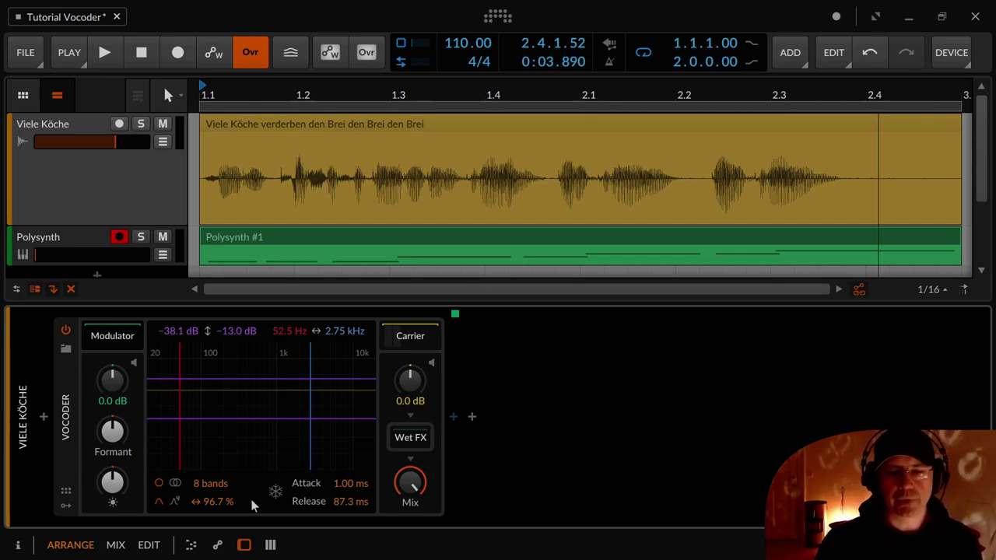
pyautogui.press('space')
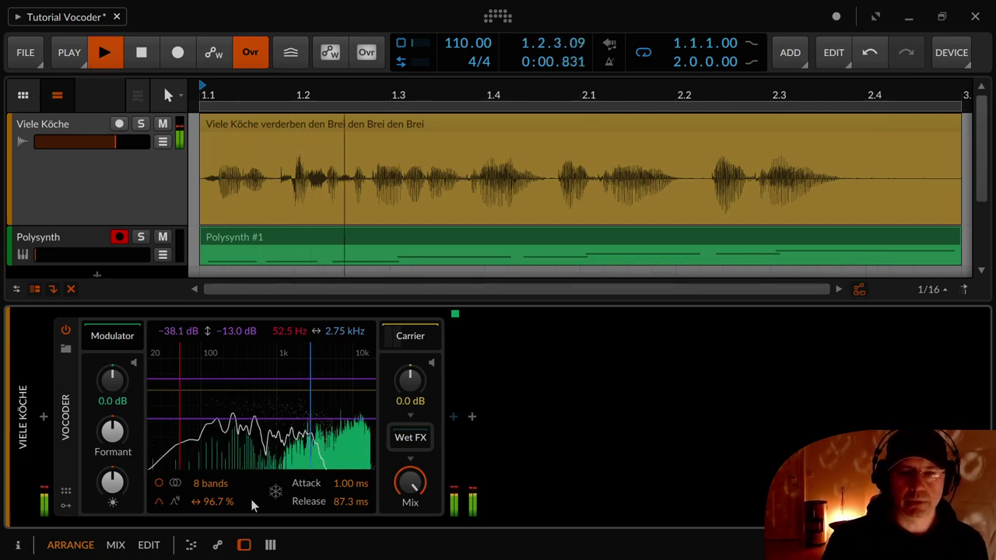
pyautogui.press('space')
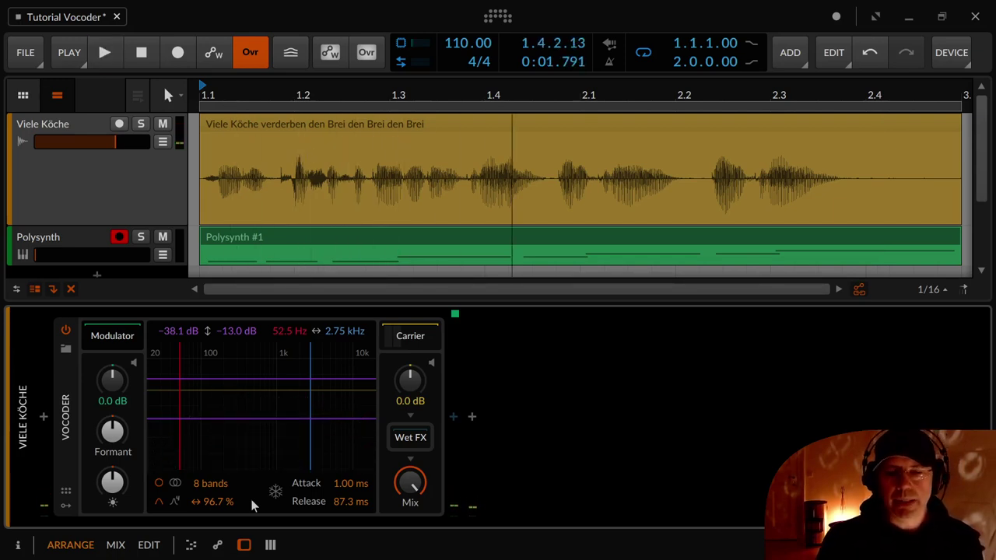
pyautogui.press('space')
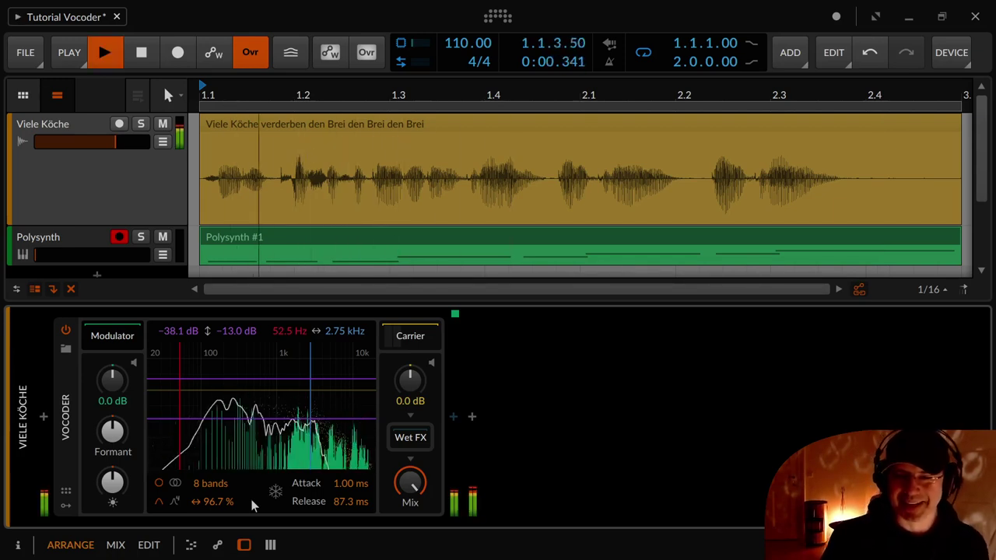
pyautogui.press('space')
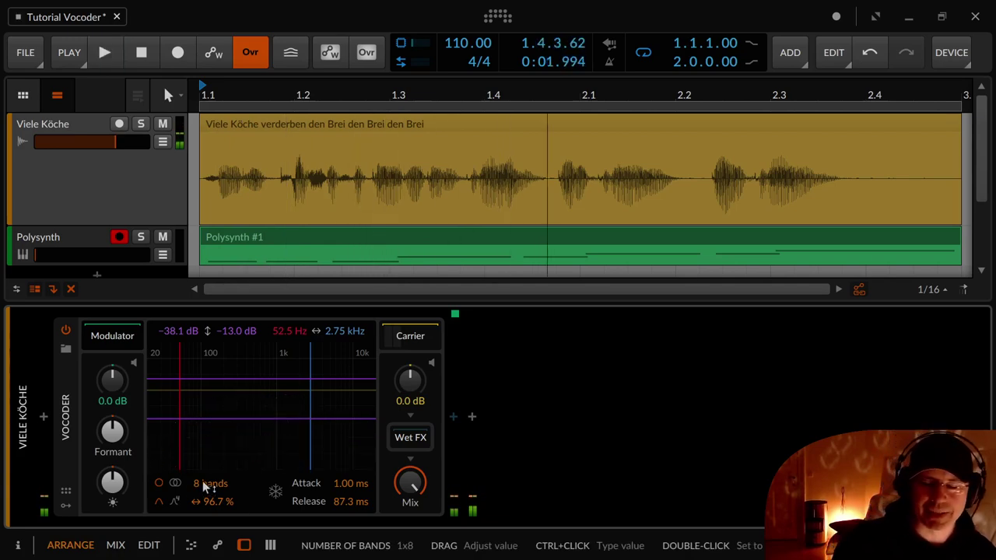
pyautogui.press('space')
pyautogui.press('space')
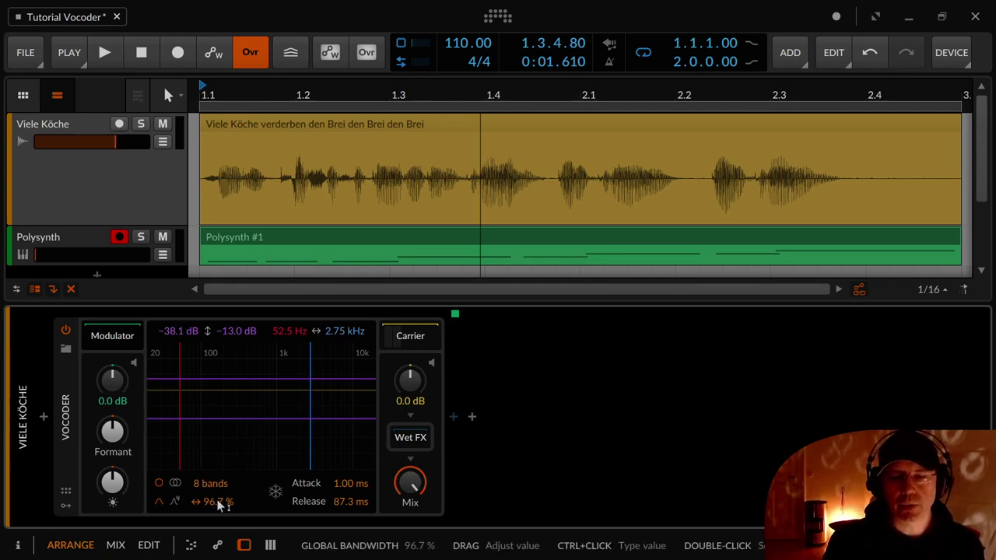
# Step: Play the vocal while narrowing the Vocoder's global bandwidth to 12.1 %, stop playback, and reset the bandwidth to 100 %
pyautogui.press('space')
pyautogui.moveTo(217, 501); pyautogui.dragTo(216, 557)
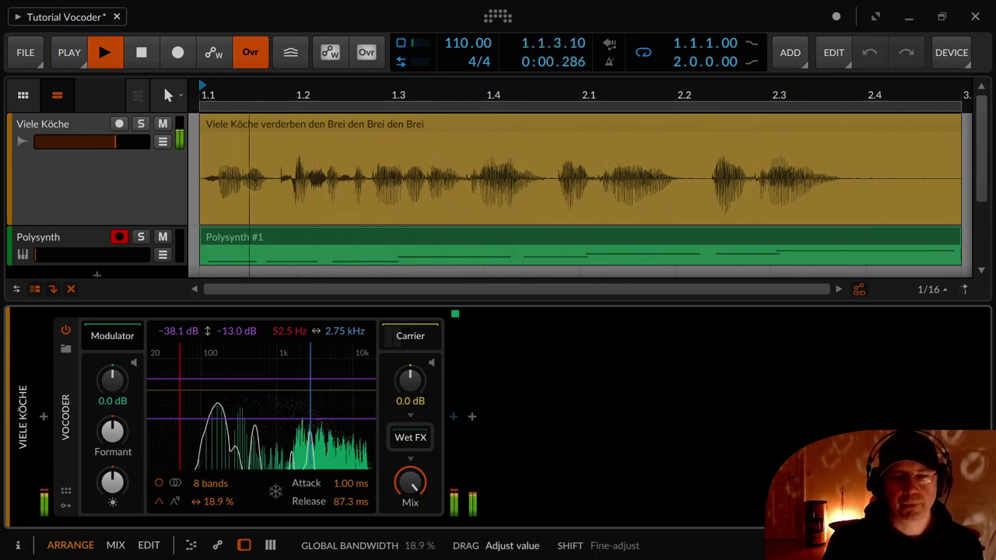
pyautogui.moveTo(219, 504)
pyautogui.mouseDown()
pyautogui.moveTo(219, 472)
pyautogui.moveTo(220, 505)
pyautogui.mouseUp()
pyautogui.press('space')
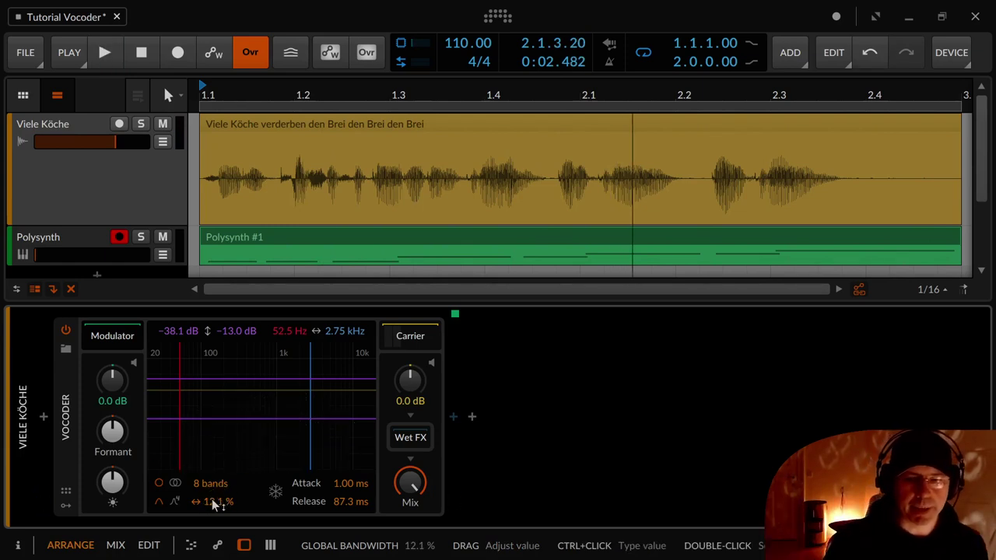
pyautogui.doubleClick(212, 501)
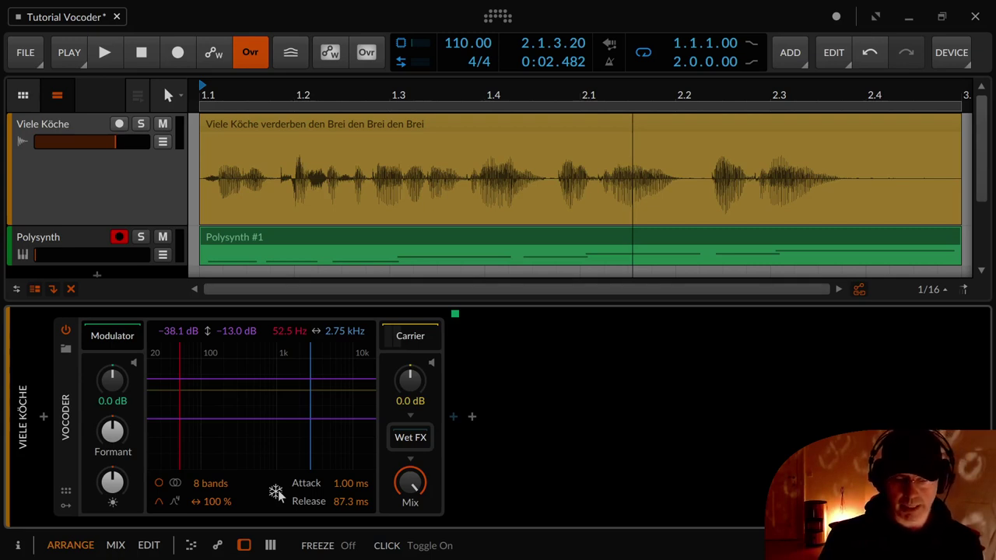
# Step: Play the vocal while switching the Vocoder's Freeze on and off repeatedly, leave it off, and stop playback
pyautogui.press('space')
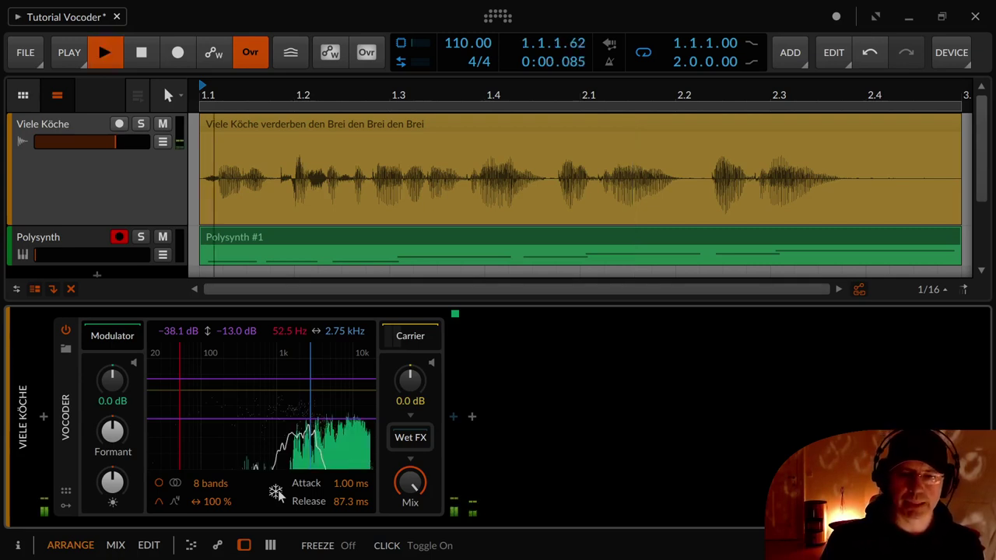
pyautogui.click(276, 492)
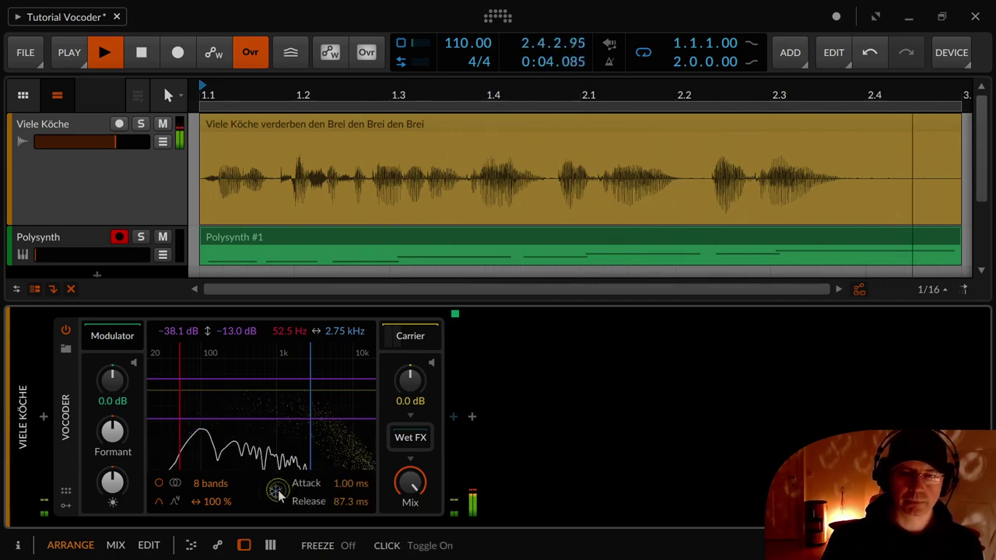
pyautogui.click(277, 492)
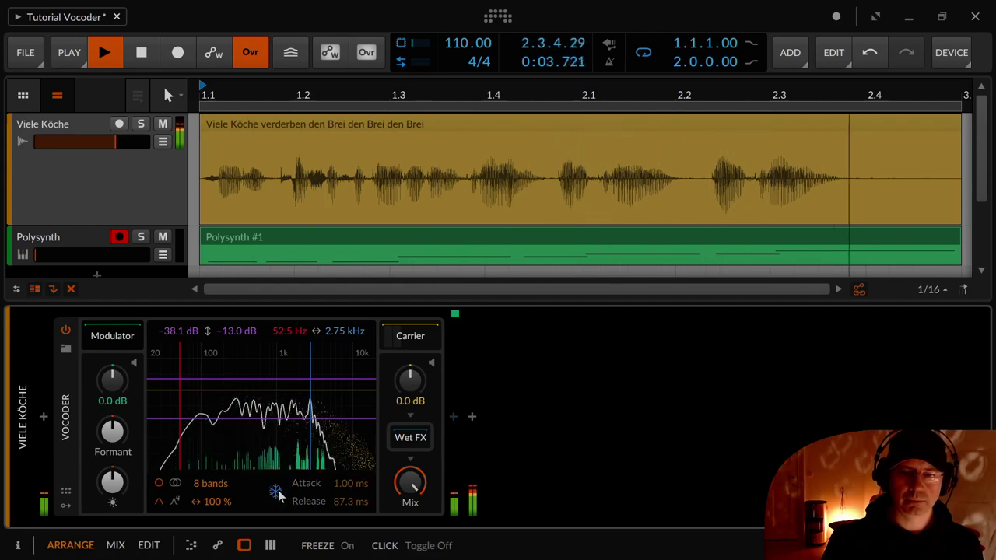
pyautogui.click(276, 491)
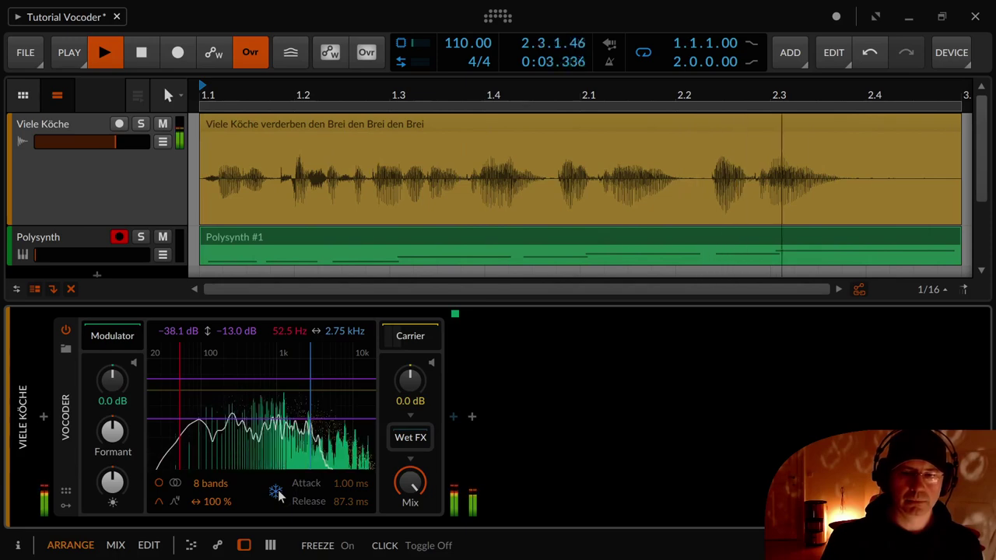
pyautogui.click(278, 492)
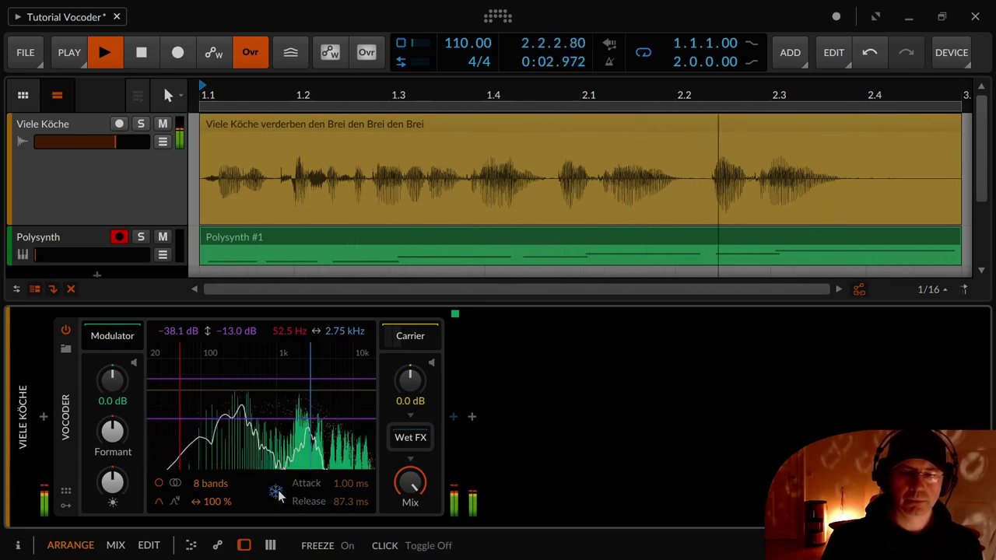
pyautogui.press('space')
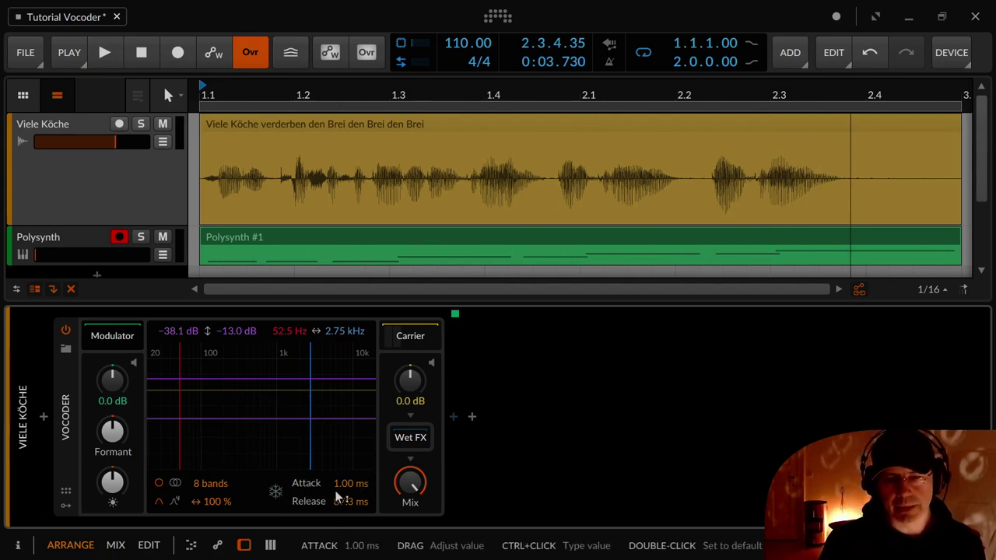
# Step: Set the Vocoder's Release to 53.3 ms and briefly play the vocal
pyautogui.moveTo(336, 492); pyautogui.dragTo(354, 502)
pyautogui.press('space')
pyautogui.press('space')
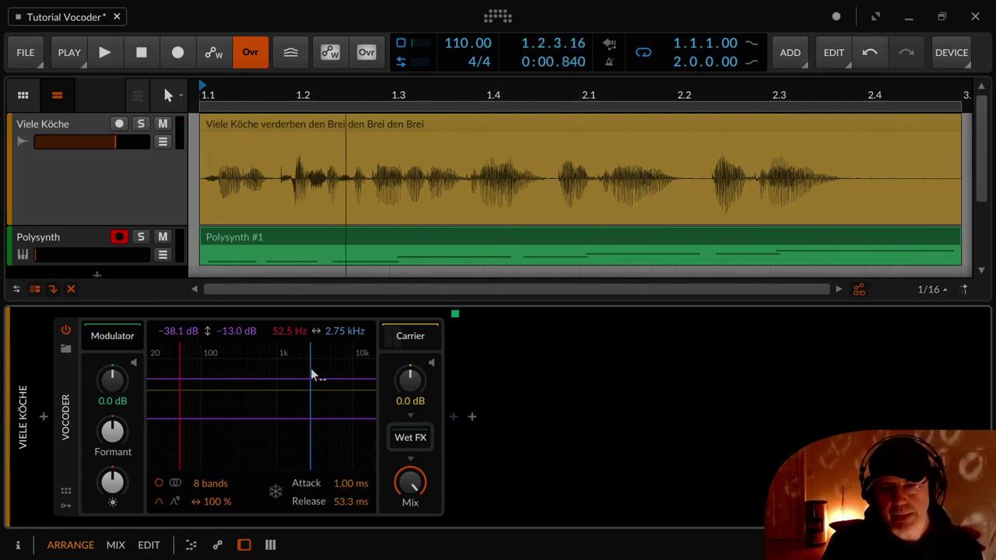
# Step: Try different Vocoder level limits, leaving the Floor at -43.5 dB and the Ceiling at -12.7 dB
pyautogui.moveTo(190, 332)
pyautogui.mouseDown()
pyautogui.moveTo(191, 348)
pyautogui.moveTo(190, 322)
pyautogui.moveTo(191, 344)
pyautogui.mouseUp()
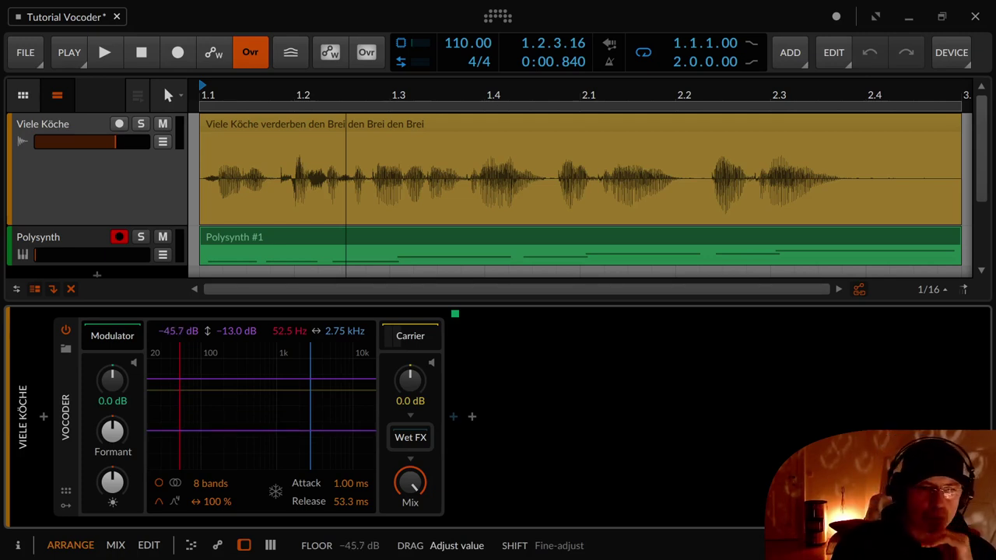
pyautogui.moveTo(190, 344); pyautogui.dragTo(191, 325)
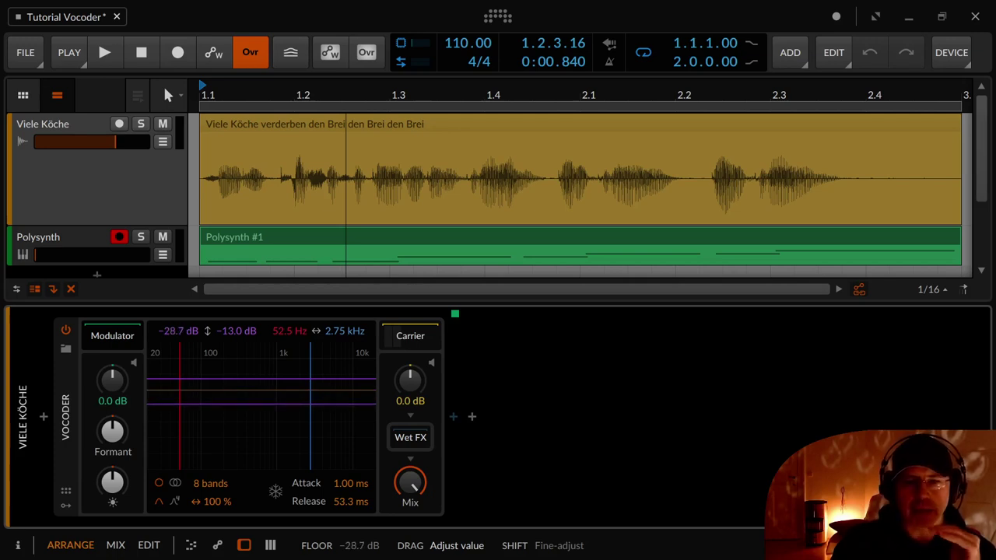
pyautogui.moveTo(191, 326)
pyautogui.mouseDown()
pyautogui.moveTo(190, 361)
pyautogui.moveTo(191, 325)
pyautogui.moveTo(190, 340)
pyautogui.mouseUp()
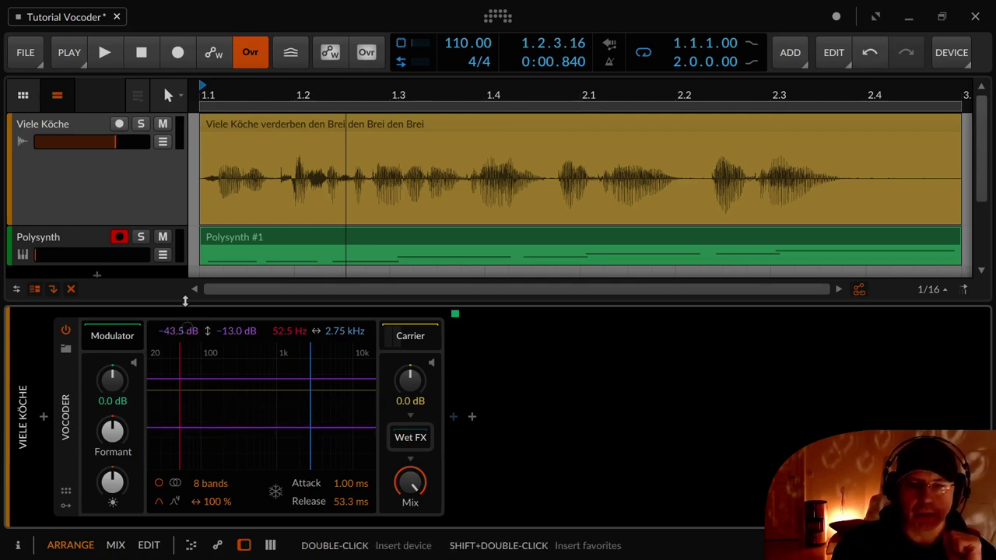
pyautogui.moveTo(195, 375); pyautogui.dragTo(204, 372)
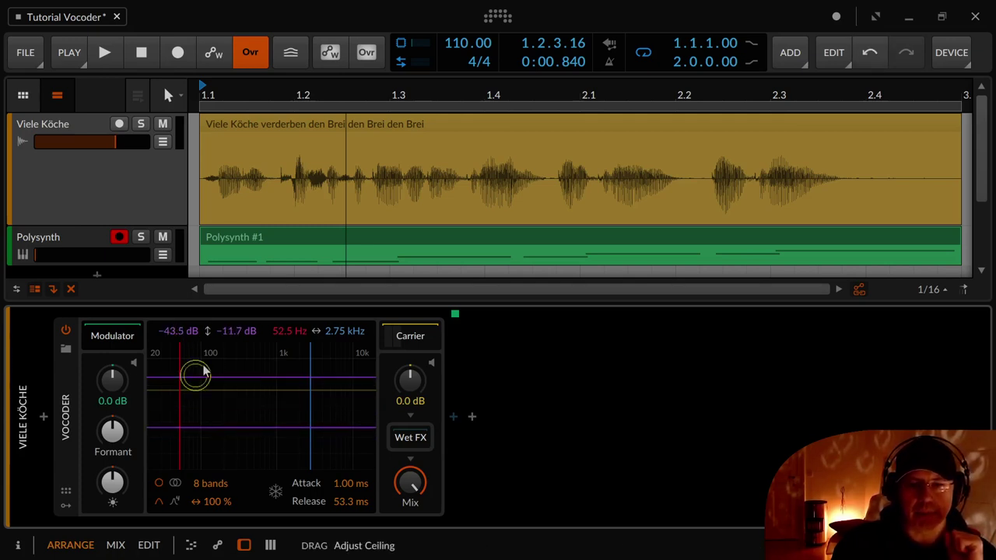
pyautogui.moveTo(232, 335)
pyautogui.mouseDown()
pyautogui.moveTo(231, 312)
pyautogui.moveTo(232, 349)
pyautogui.mouseUp()
# Step: Sweep the Vocoder's lowest band-pass frequency up to about 1.30 kHz during playback, and bring it back to 60.3 Hz
pyautogui.moveTo(296, 334); pyautogui.dragTo(290, 326)
pyautogui.press('space')
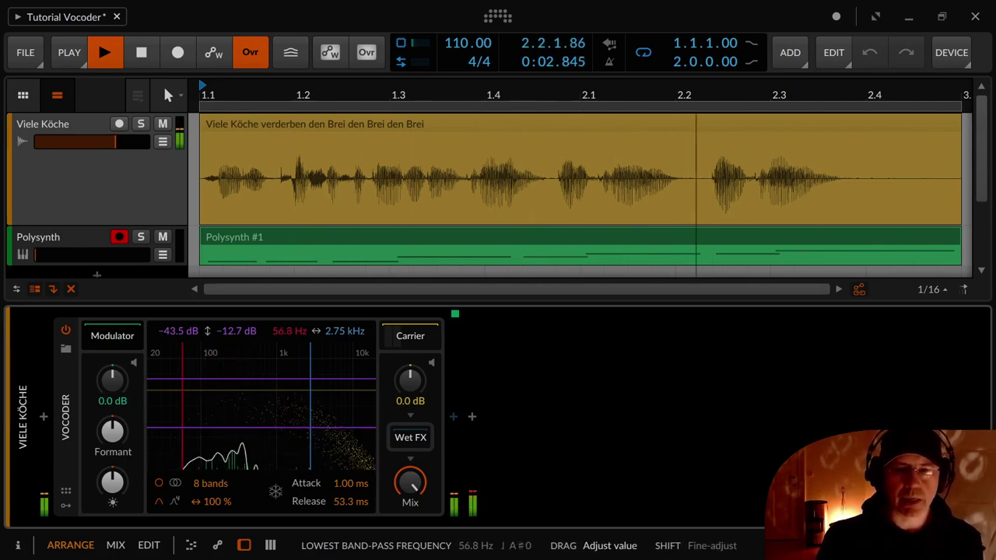
pyautogui.moveTo(291, 331); pyautogui.dragTo(291, 339)
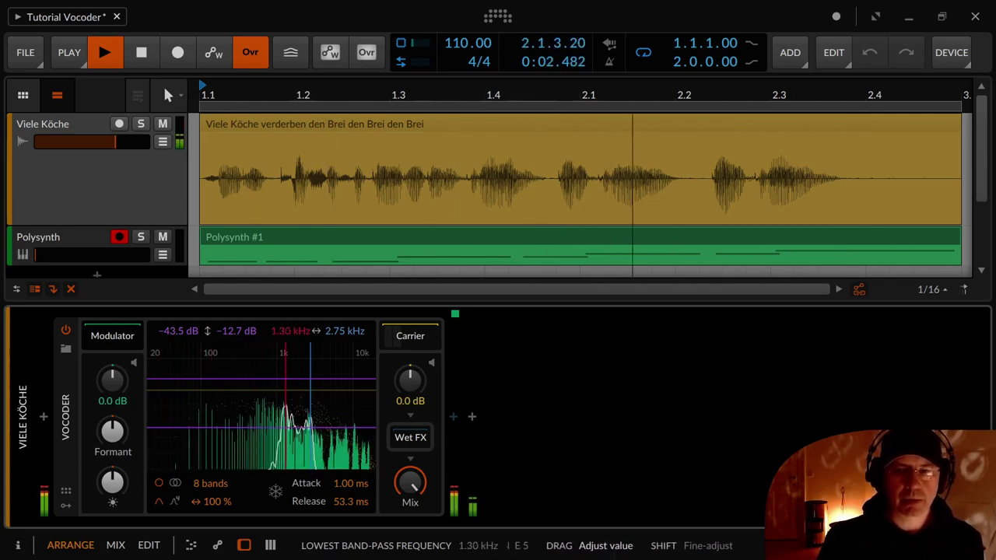
pyautogui.moveTo(290, 331); pyautogui.dragTo(290, 374)
pyautogui.press('space')
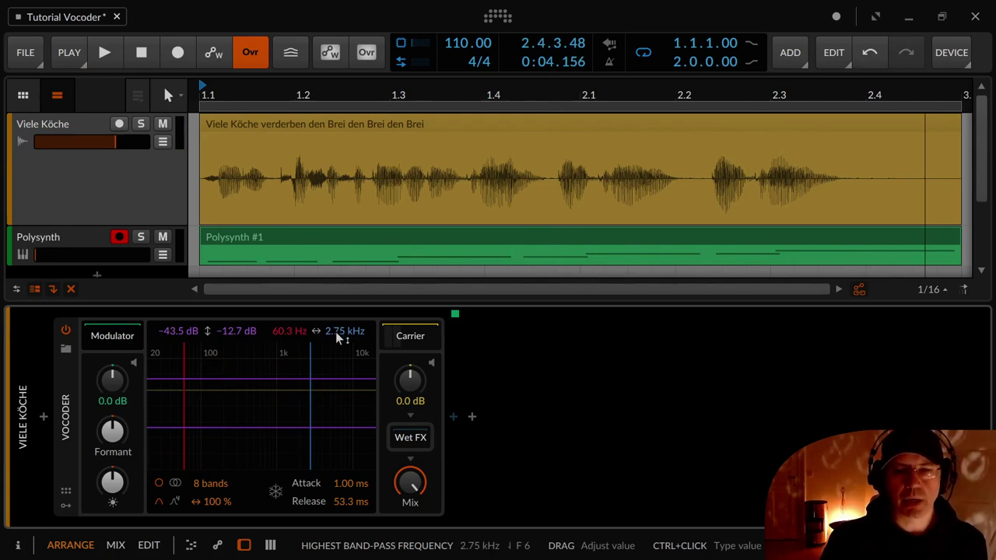
# Step: During playback, adjust the Vocoder's band-pass range to a lowest frequency of 138 Hz and a highest of 6.57 kHz
pyautogui.moveTo(337, 336)
pyautogui.mouseDown()
pyautogui.moveTo(345, 329)
pyautogui.moveTo(345, 405)
pyautogui.moveTo(345, 348)
pyautogui.mouseUp()
pyautogui.press('space')
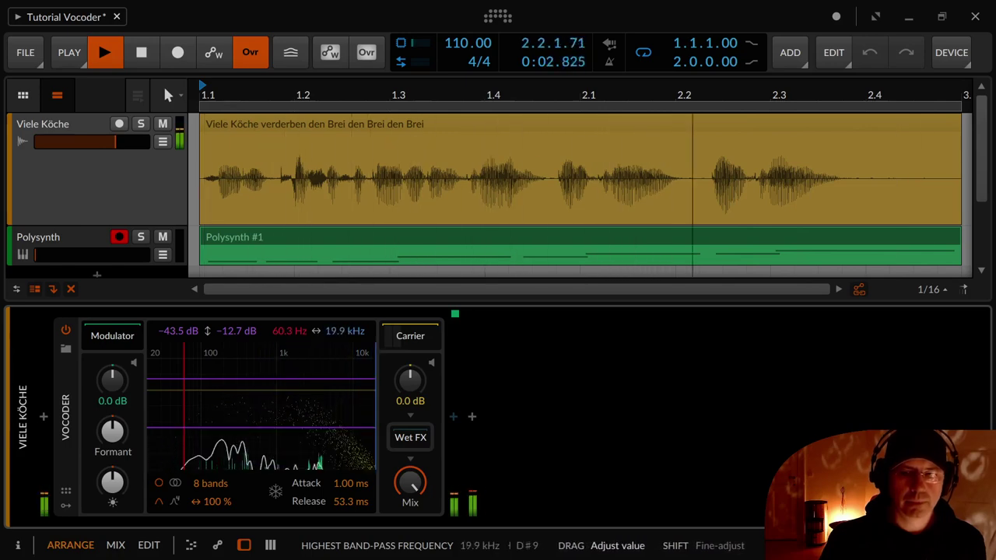
pyautogui.moveTo(291, 330); pyautogui.dragTo(286, 303)
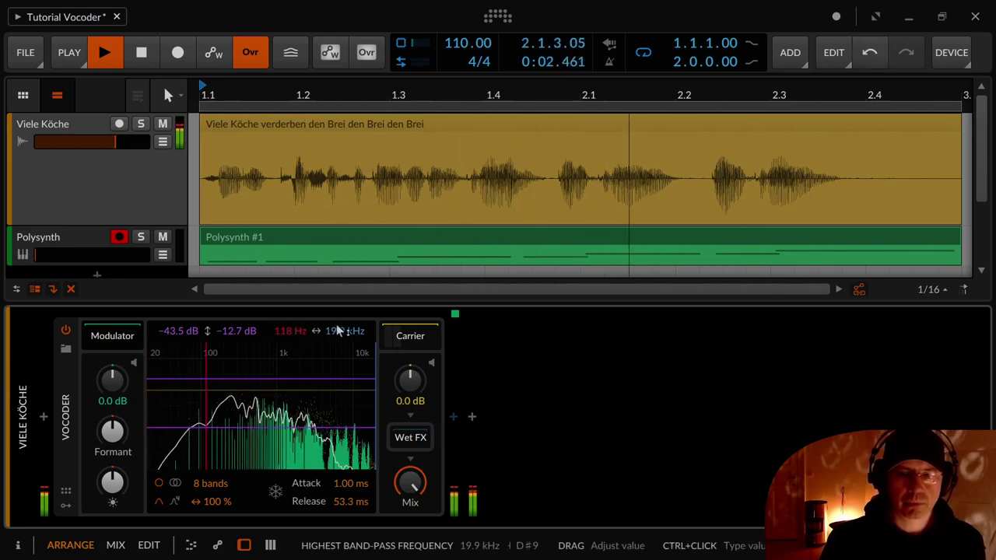
pyautogui.moveTo(338, 331); pyautogui.dragTo(338, 354)
pyautogui.moveTo(292, 331)
pyautogui.mouseDown()
pyautogui.moveTo(292, 319)
pyautogui.moveTo(330, 327)
pyautogui.moveTo(330, 316)
pyautogui.moveTo(287, 334)
pyautogui.moveTo(288, 344)
pyautogui.mouseUp()
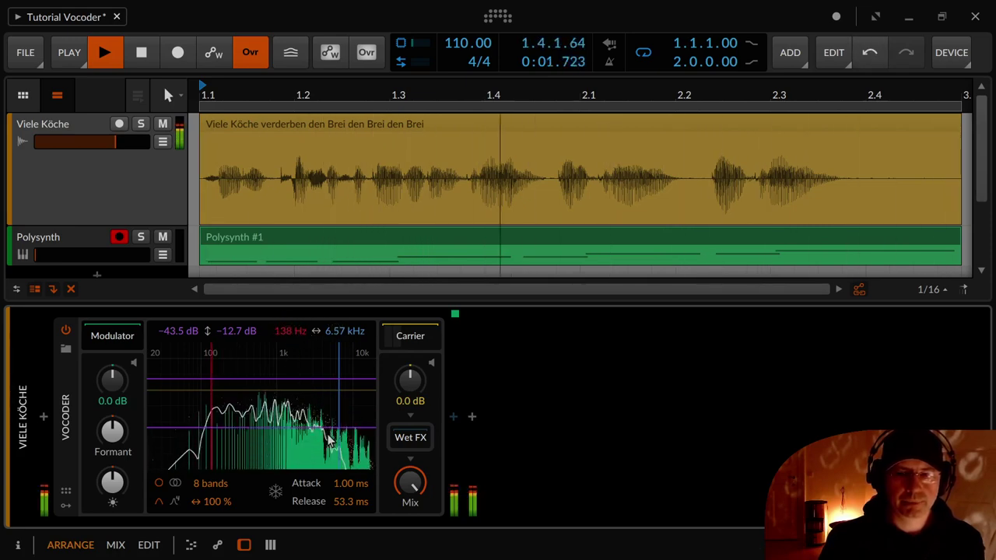
pyautogui.press('space')
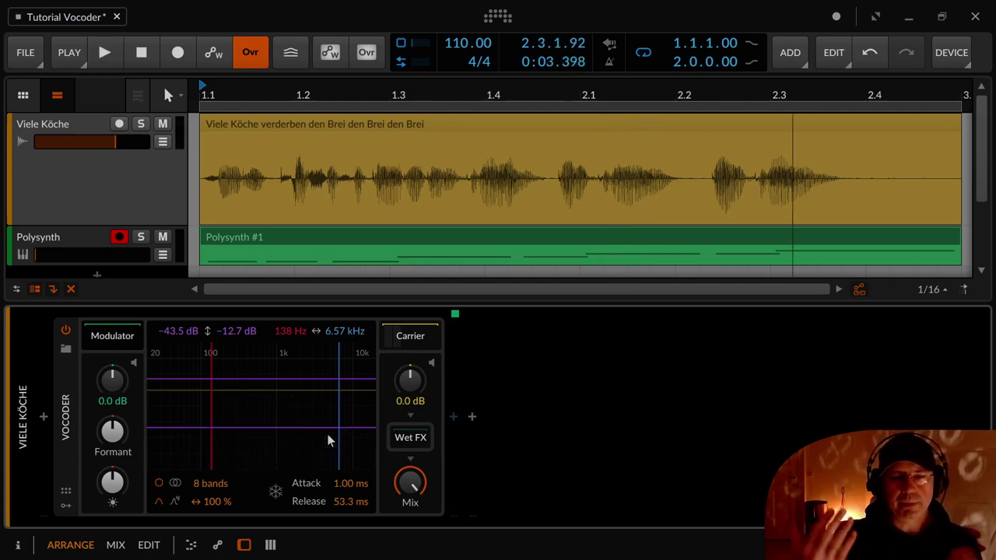
# Step: Vary the Vocoder's level limits during playback, and settle on a Floor of -41.3 dB and a Ceiling of -4.9 dB
pyautogui.press('space')
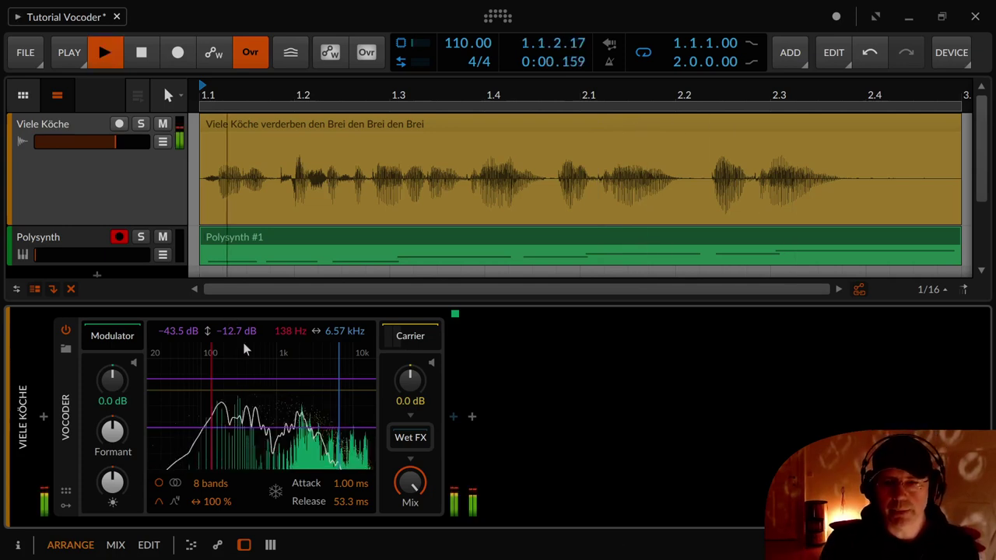
pyautogui.moveTo(238, 332); pyautogui.dragTo(238, 375)
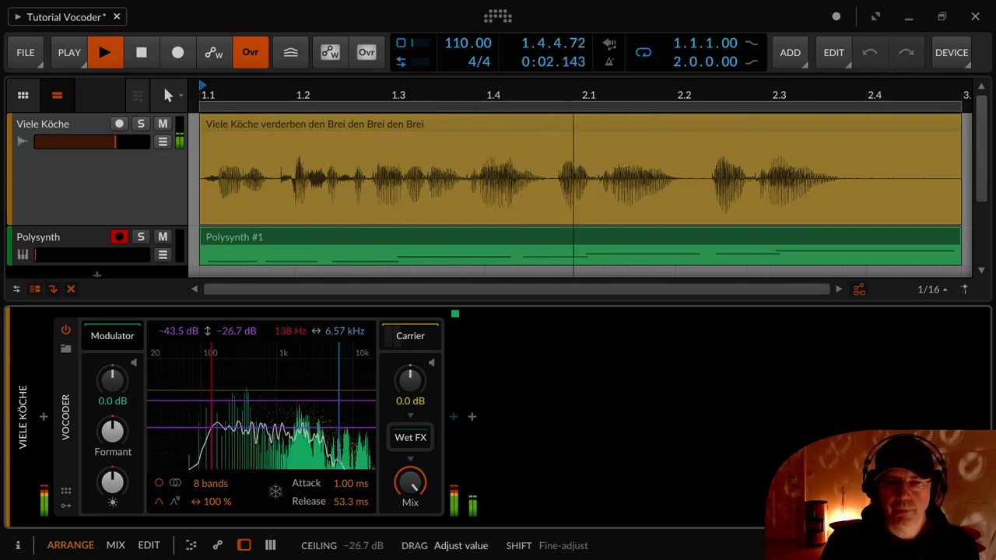
pyautogui.moveTo(178, 334); pyautogui.dragTo(178, 307)
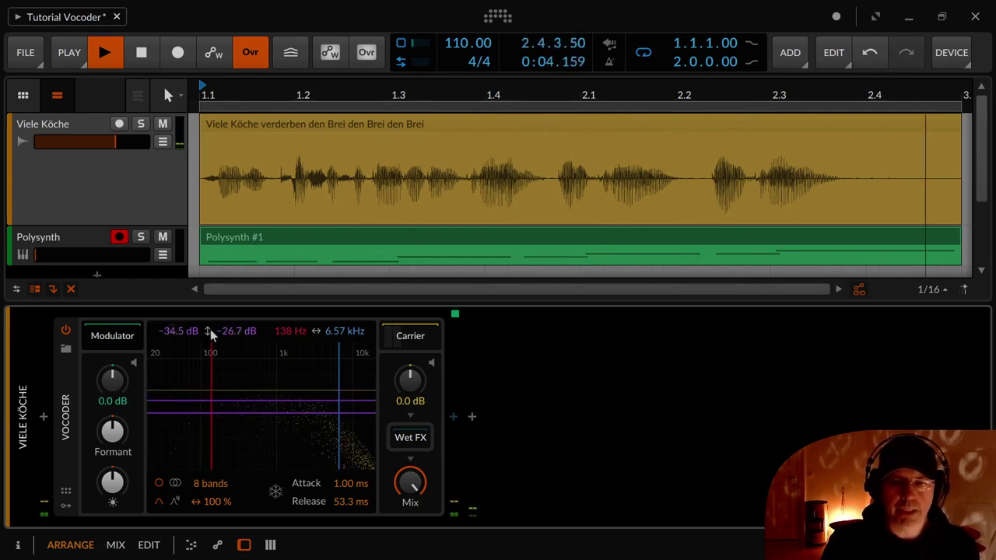
pyautogui.moveTo(249, 331); pyautogui.dragTo(251, 312)
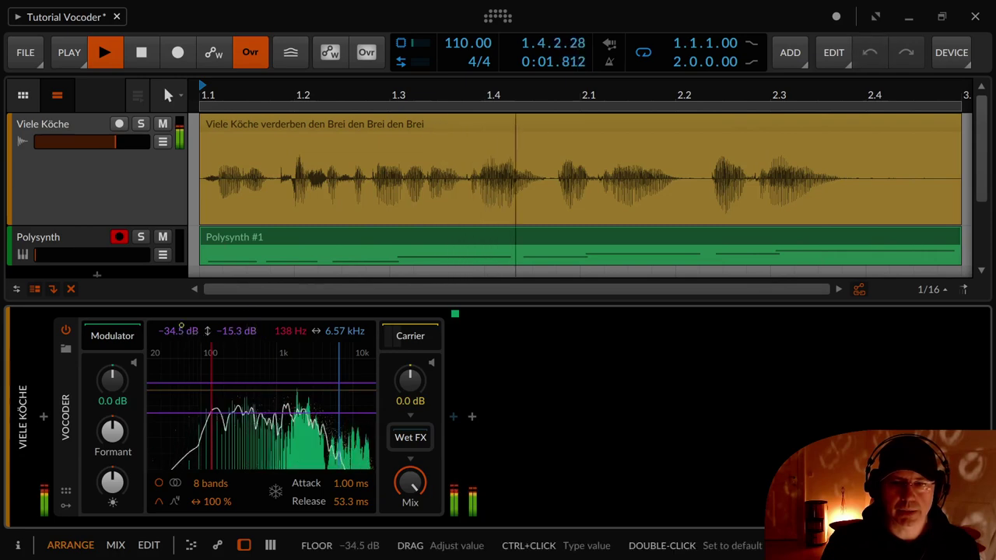
pyautogui.moveTo(179, 331); pyautogui.dragTo(178, 414)
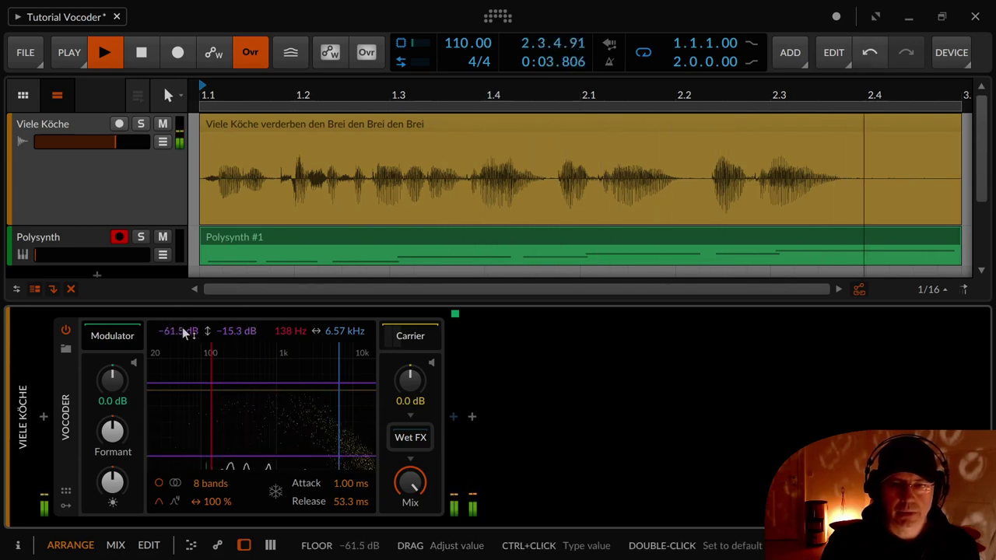
pyautogui.moveTo(182, 329); pyautogui.dragTo(182, 280)
pyautogui.moveTo(178, 331); pyautogui.dragTo(178, 318)
pyautogui.moveTo(235, 330); pyautogui.dragTo(235, 298)
pyautogui.press('space')
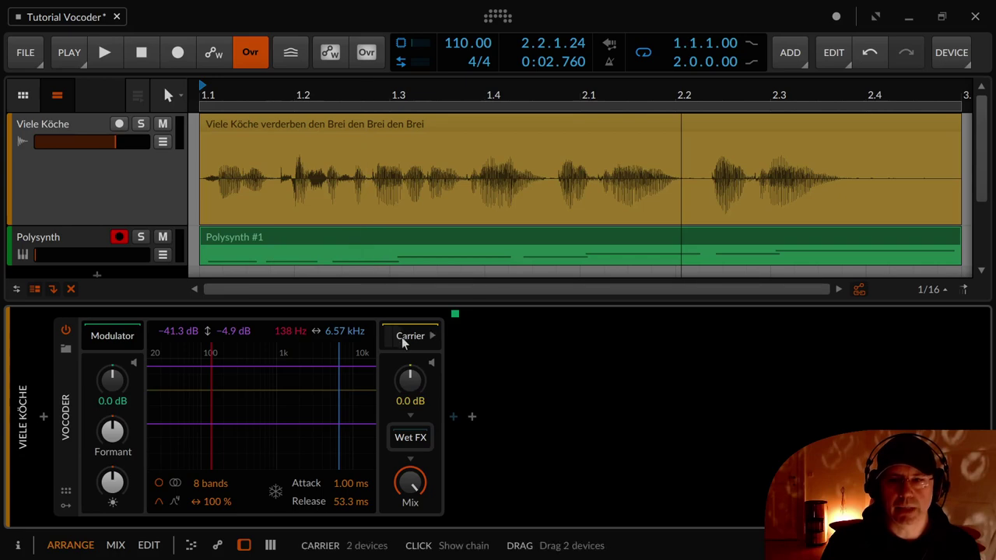
# Step: Lower the Vocoder's carrier gain to -9.1 dB and play the vocal to hear the change
pyautogui.press('space')
pyautogui.moveTo(410, 379); pyautogui.dragTo(420, 405)
pyautogui.press('space')
pyautogui.press('space')
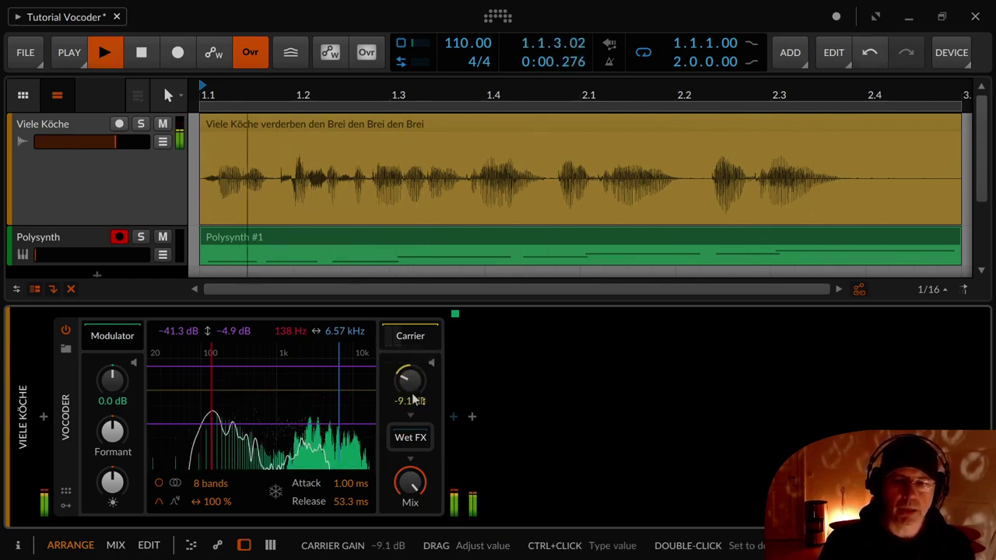
# Step: Stop playback, reset the Vocoder's carrier gain to 0.0 dB, and play the vocal again
pyautogui.press('space')
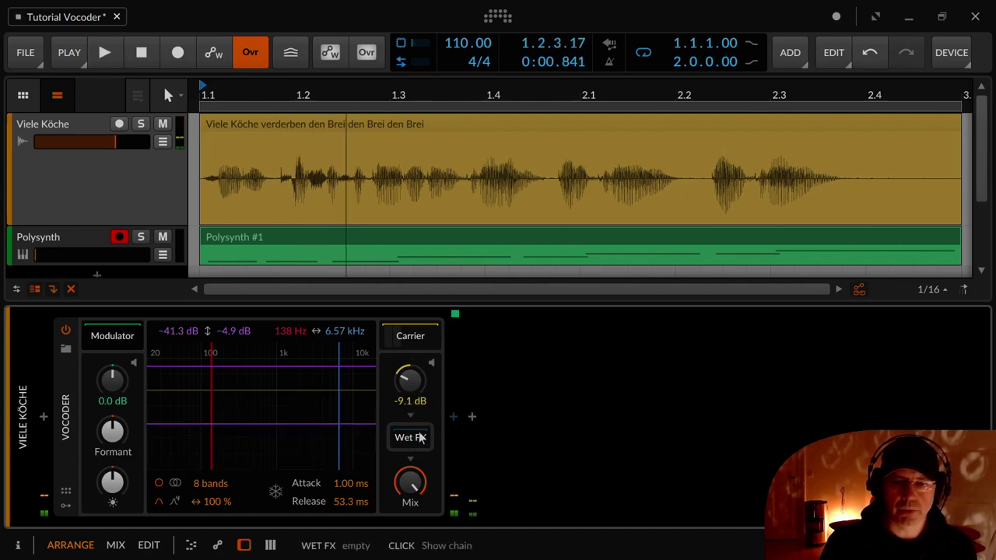
pyautogui.doubleClick(413, 386)
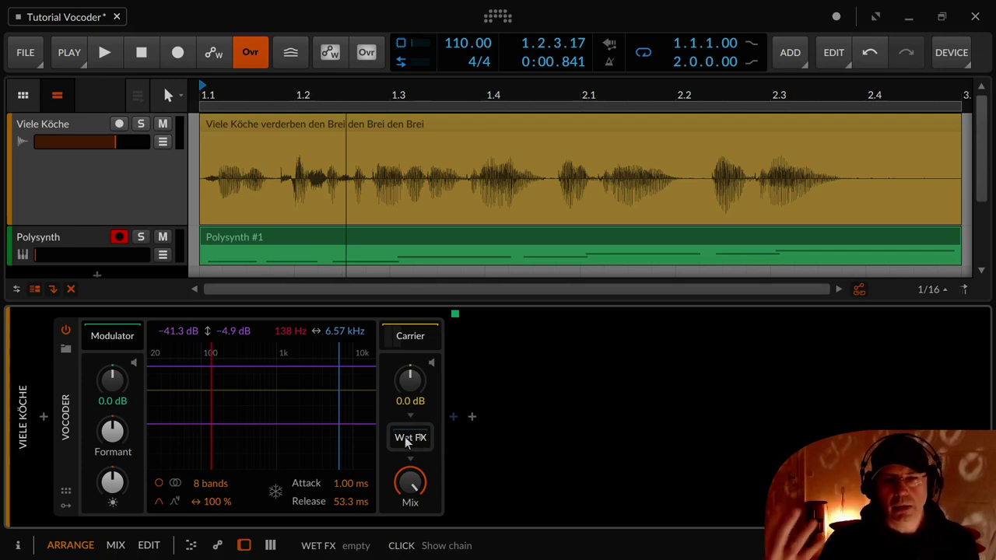
pyautogui.press('space')
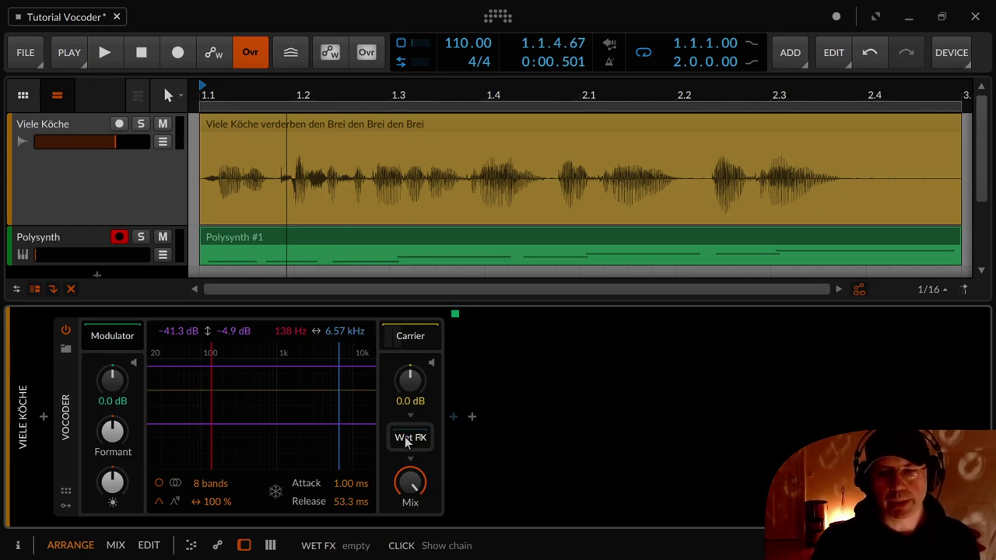
# Step: Insert Bitwig's Reverb device into the Vocoder's Wet FX chain
pyautogui.click(452, 418)
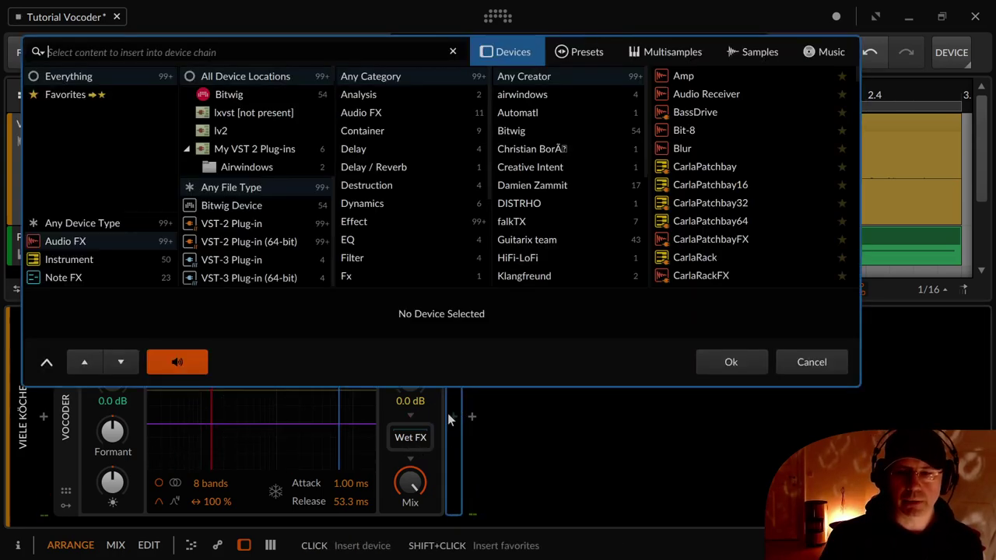
pyautogui.write('rever')
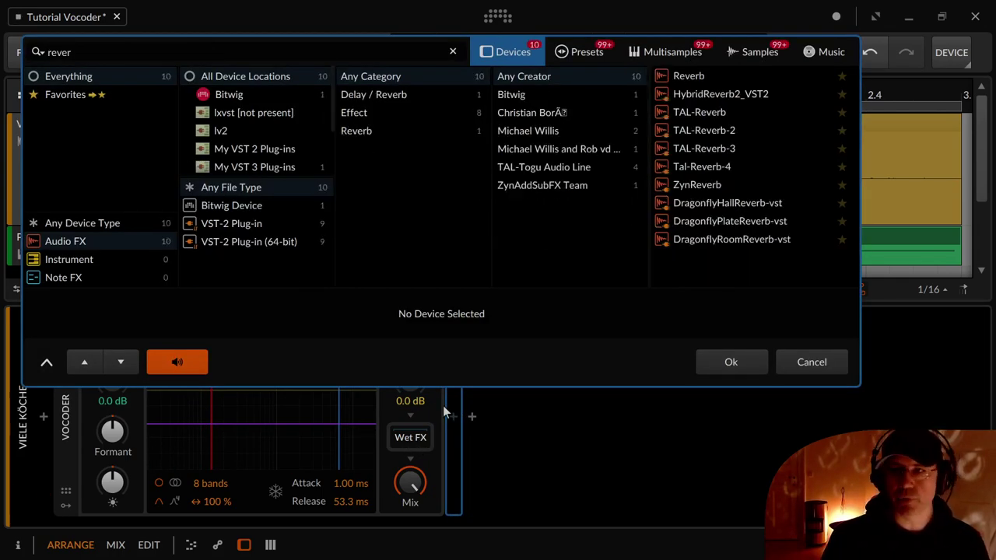
pyautogui.press('Down')
pyautogui.press('Return')
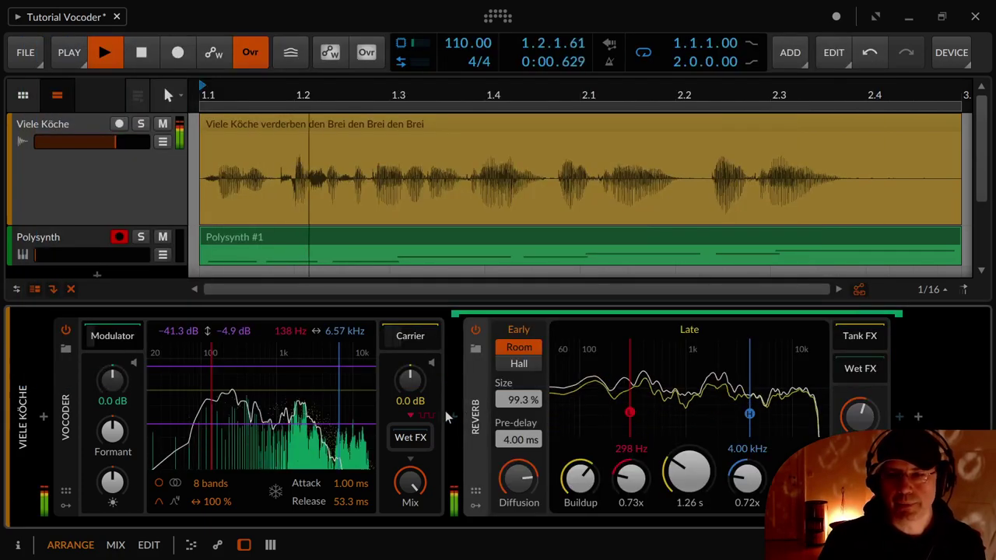
# Step: Shape the Reverb during playback with maximum Diffusion and Buildup, 837 ms reverb time, 150 % width and 25.4 ms pre-delay
pyautogui.moveTo(799, 478); pyautogui.dragTo(800, 498)
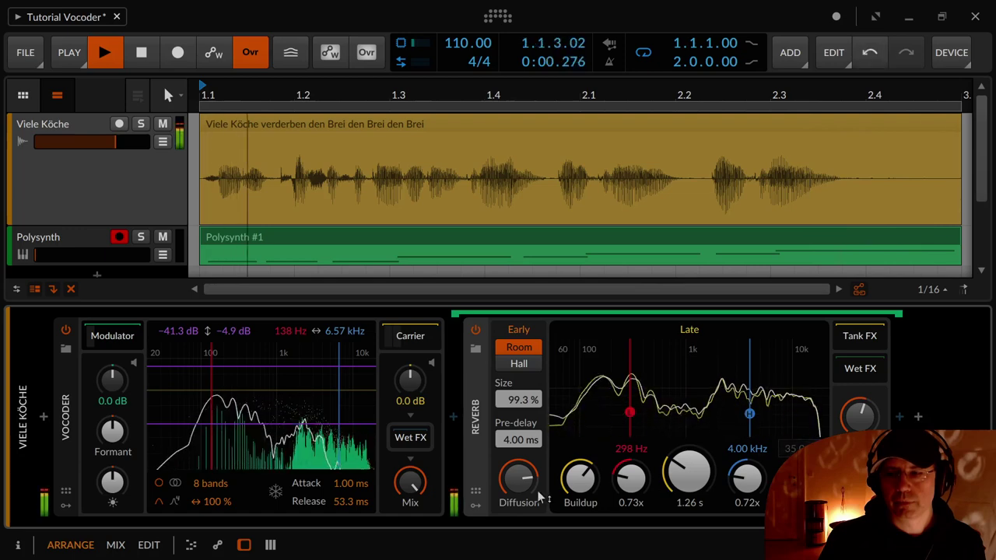
pyautogui.moveTo(524, 486); pyautogui.dragTo(525, 458)
pyautogui.moveTo(578, 494); pyautogui.dragTo(579, 455)
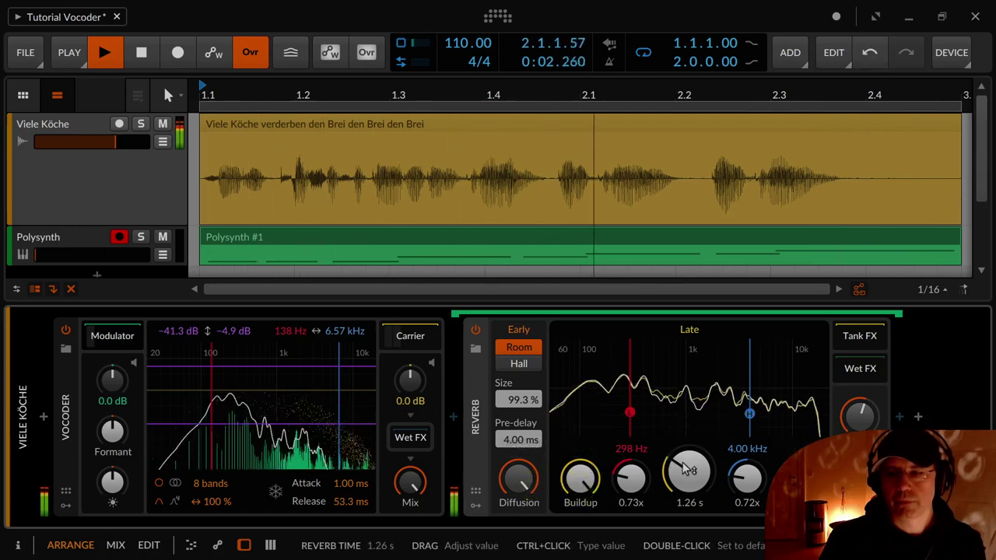
pyautogui.moveTo(688, 470); pyautogui.dragTo(688, 498)
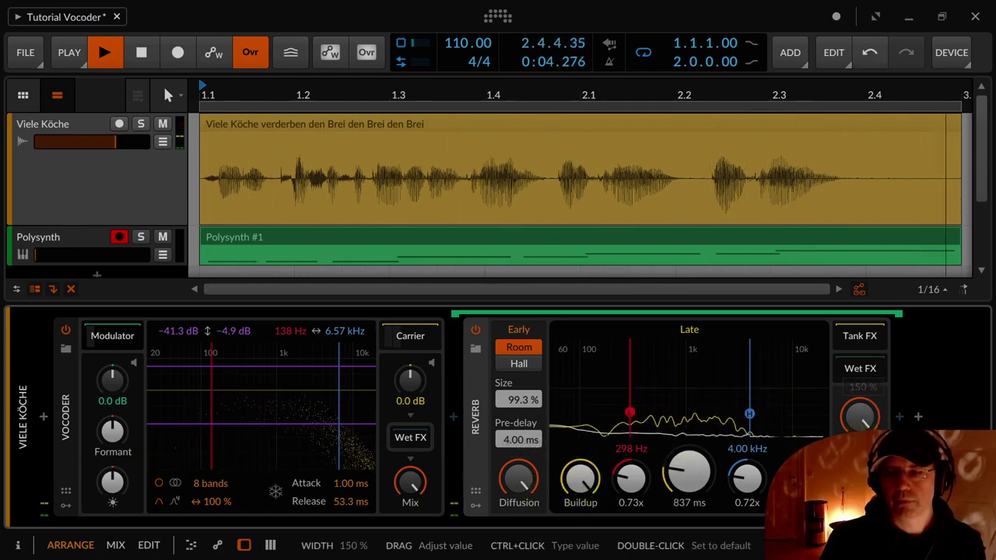
pyautogui.moveTo(523, 438); pyautogui.dragTo(523, 421)
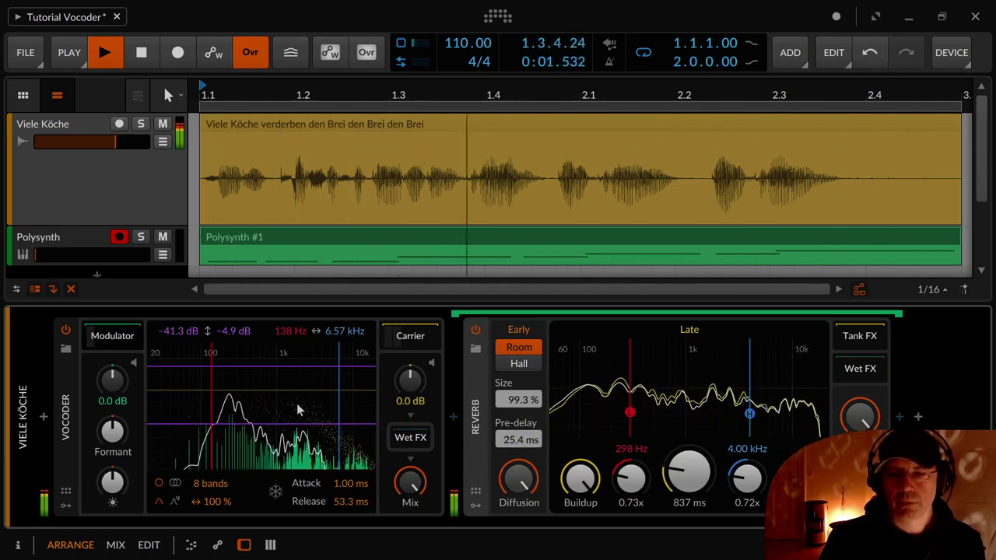
# Step: Lower the Vocoder's floor to -60.1 dB, its ceiling to -12.1 dB and its lowest band-pass frequency to 65.1 Hz
pyautogui.moveTo(177, 331); pyautogui.dragTo(178, 361)
pyautogui.moveTo(234, 331); pyautogui.dragTo(234, 349)
pyautogui.moveTo(300, 331); pyautogui.dragTo(301, 356)
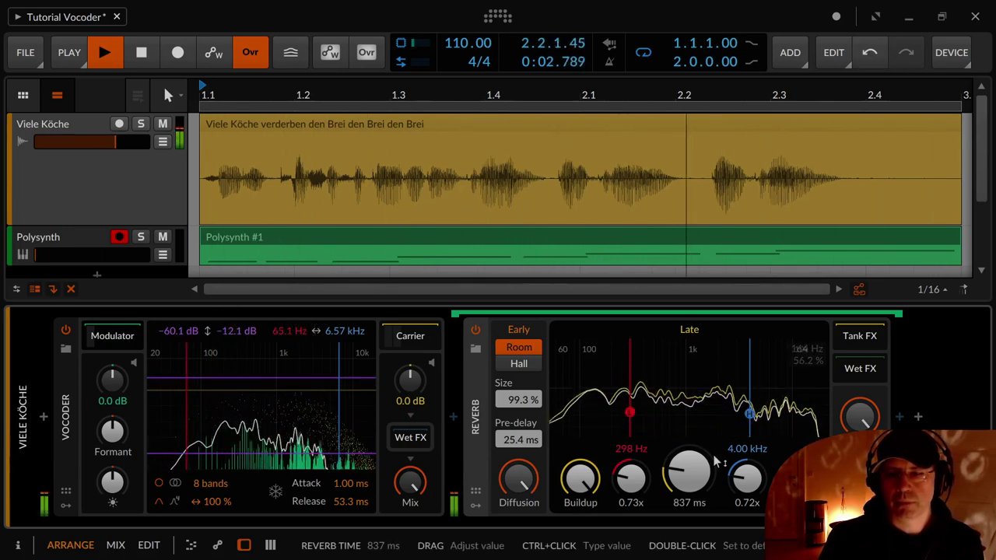
# Step: Raise the Reverb's reverb time to 1.38 s, stop playback and hide the Vocoder's Wet FX chain
pyautogui.moveTo(690, 471); pyautogui.dragTo(690, 438)
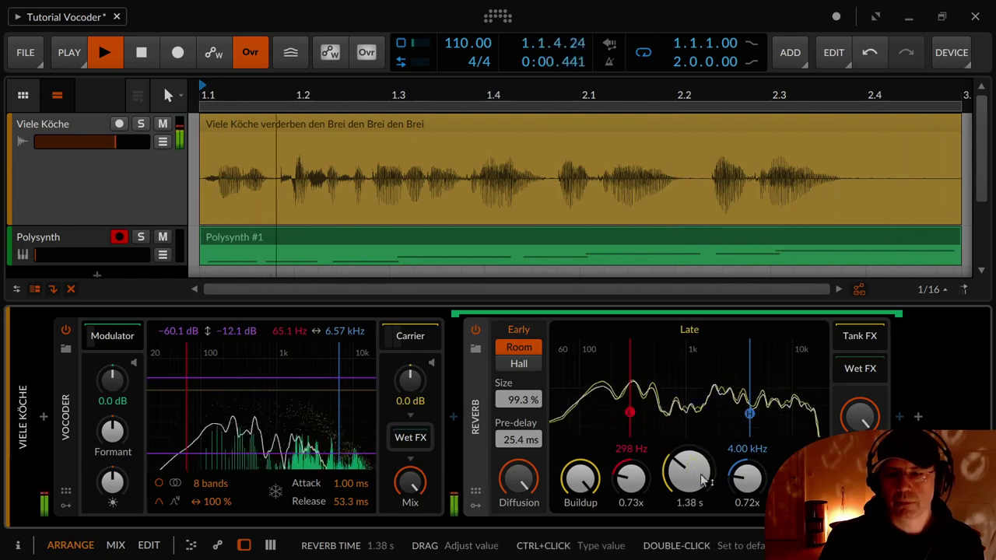
pyautogui.press('space')
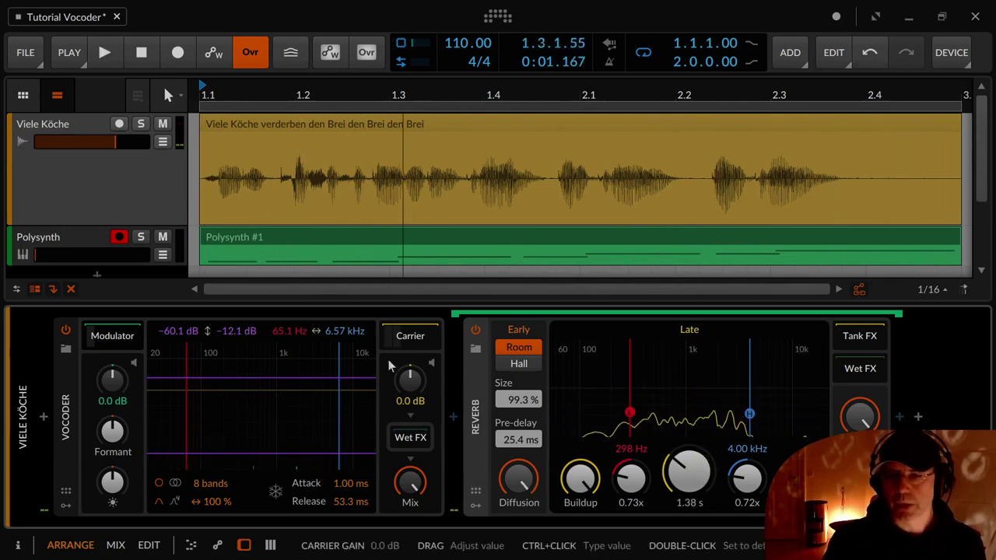
pyautogui.click(413, 437)
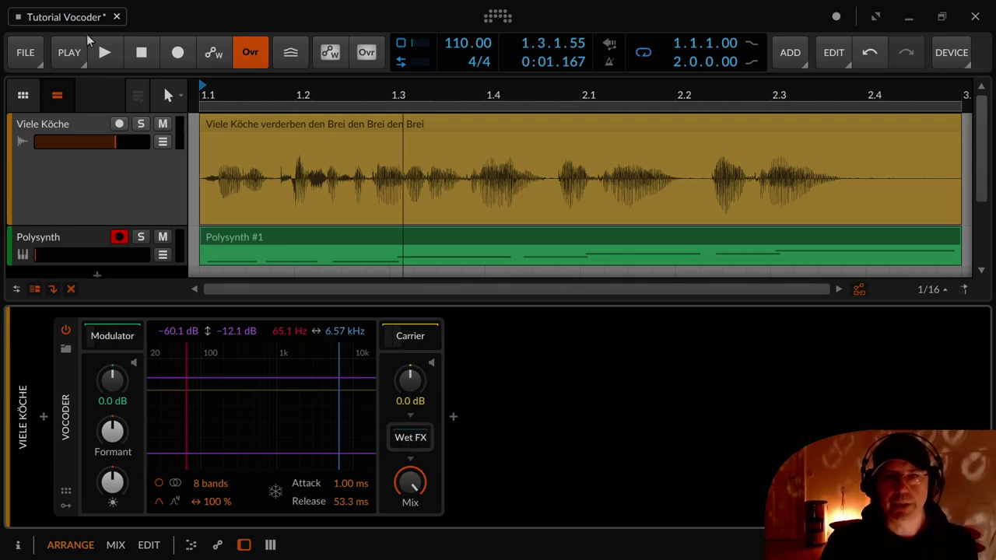
# Step: Show the Polysynth track's devices and adjust the synth filter during playback to 2.80 kHz with more resonance
pyautogui.click(141, 52)
pyautogui.click(74, 258)
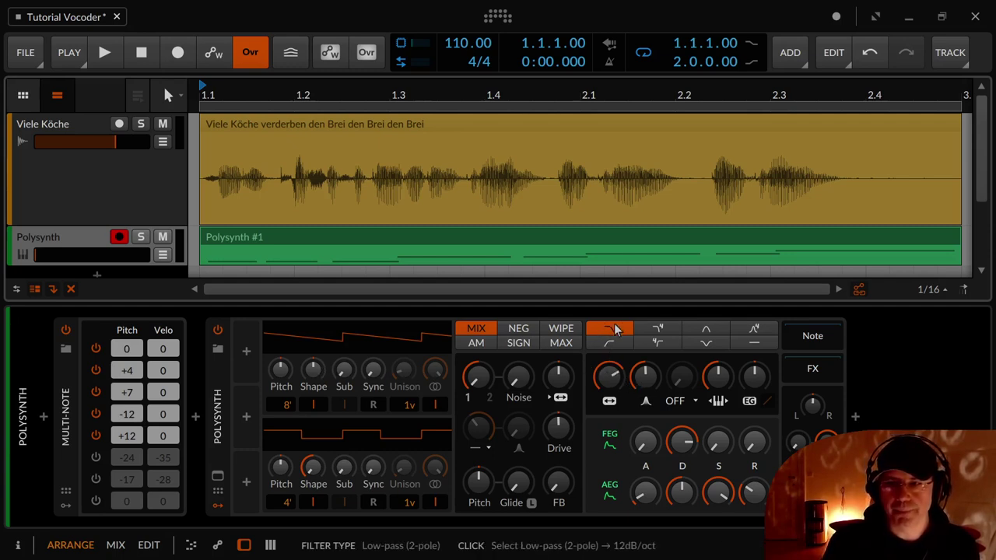
pyautogui.press('space')
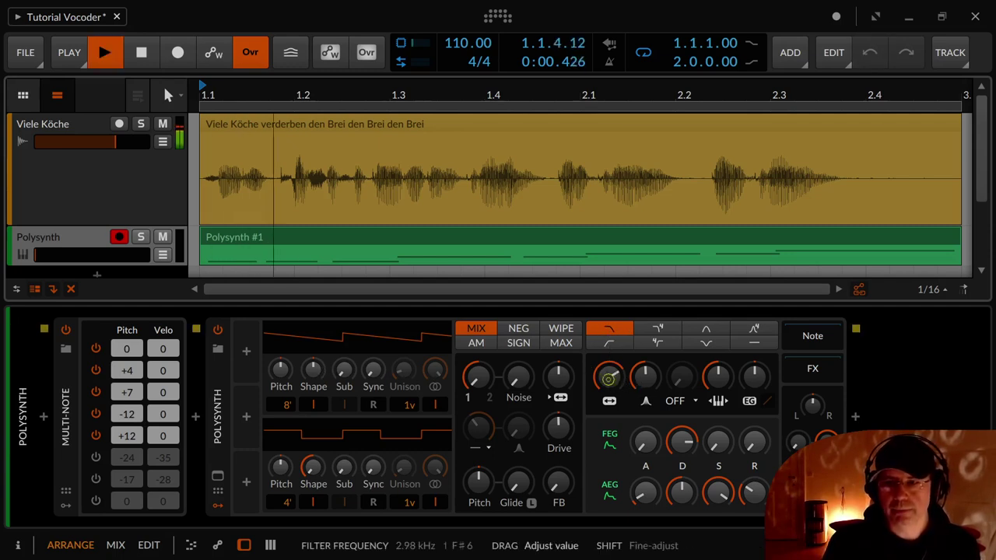
pyautogui.moveTo(609, 376); pyautogui.dragTo(609, 398)
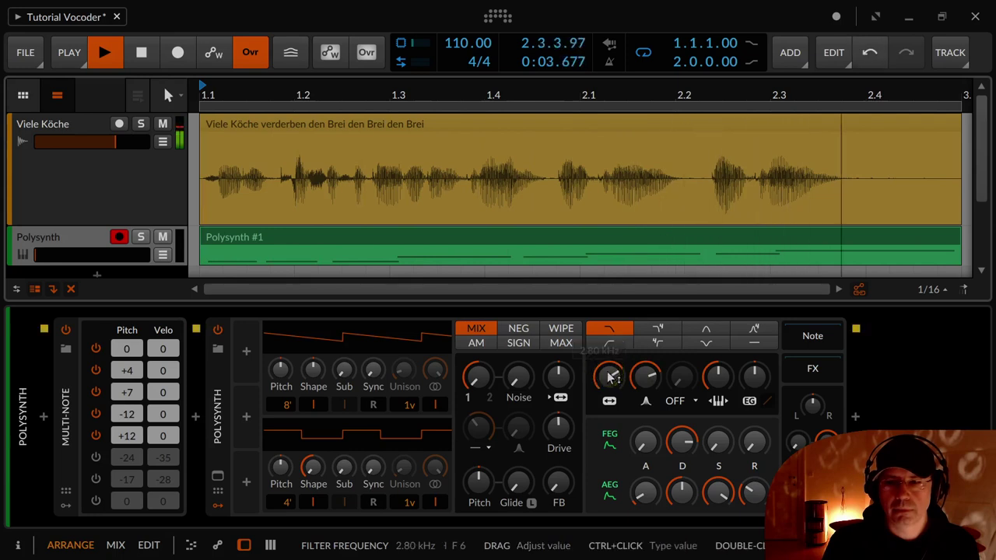
pyautogui.press('space')
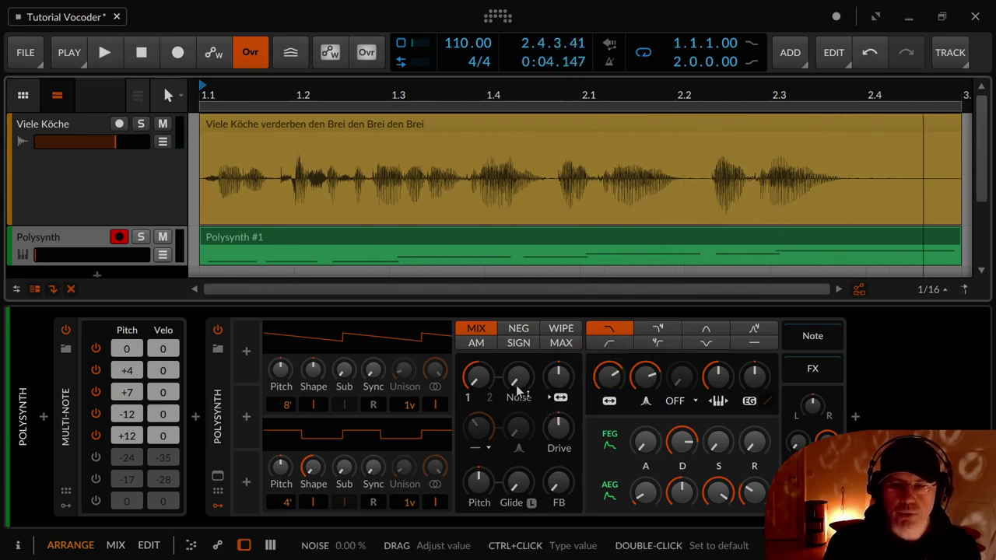
# Step: Audition the Polysynth's noise level during playback at up to 37.4 %, and bring it back to zero
pyautogui.press('space')
pyautogui.moveTo(518, 391); pyautogui.dragTo(518, 386)
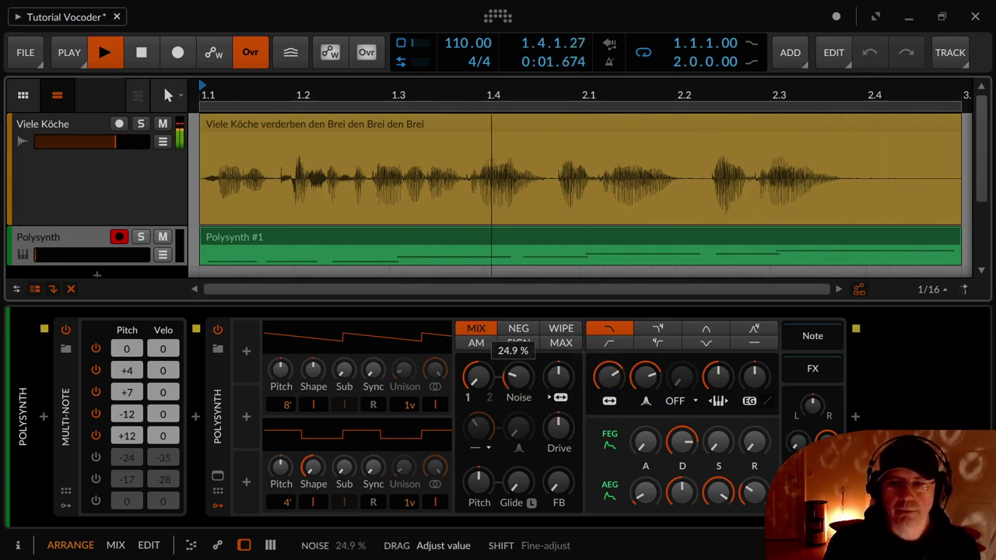
pyautogui.moveTo(518, 392); pyautogui.dragTo(518, 392)
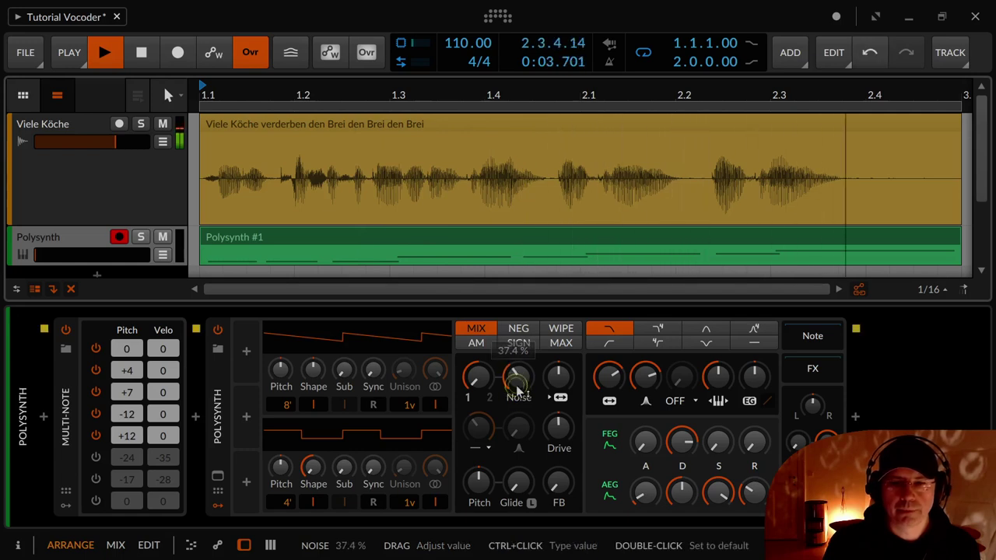
pyautogui.press('space')
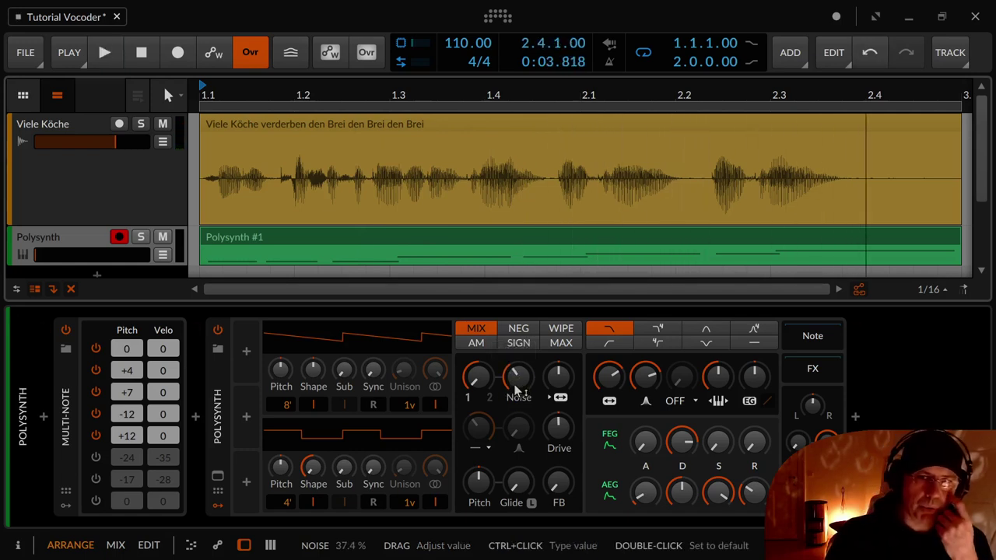
pyautogui.press('space')
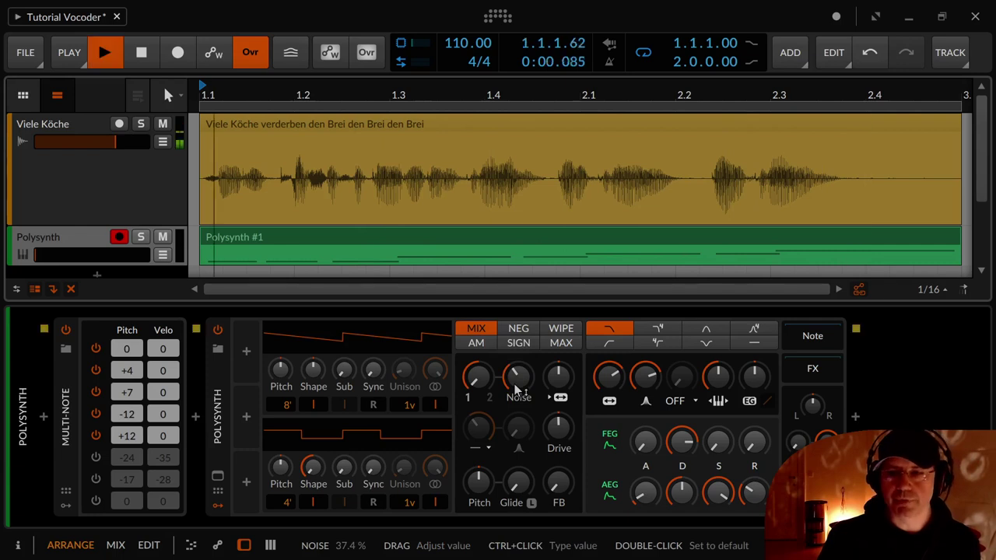
pyautogui.moveTo(517, 391); pyautogui.dragTo(517, 397)
pyautogui.press('space')
# Step: Audition the Polysynth's pre-filter drive at up to +5.6 dB during playback
pyautogui.moveTo(554, 435); pyautogui.dragTo(566, 427)
pyautogui.press('space')
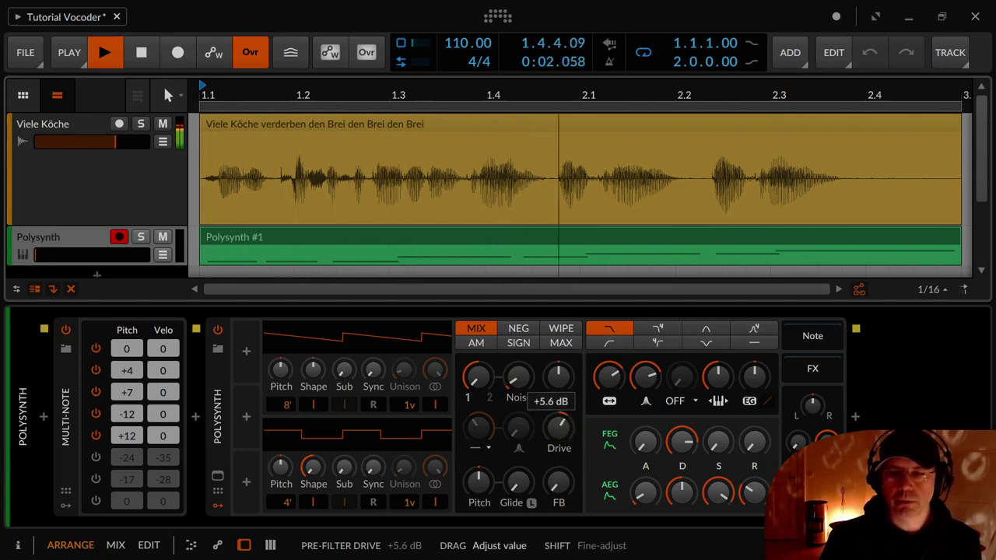
pyautogui.moveTo(558, 426); pyautogui.dragTo(558, 427)
pyautogui.press('space')
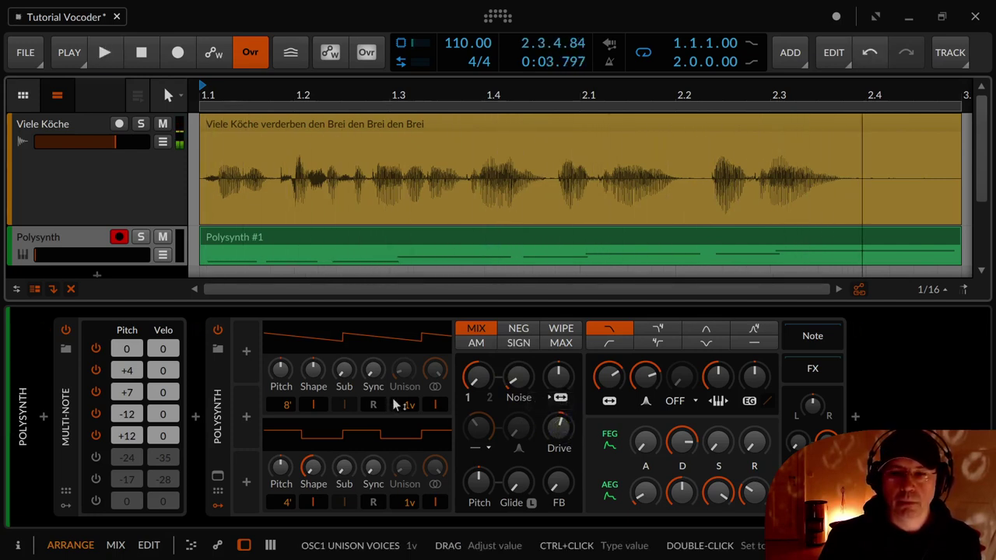
# Step: Increase oscillator 1's unison to four voices and vary its unison spread during playback
pyautogui.press('space')
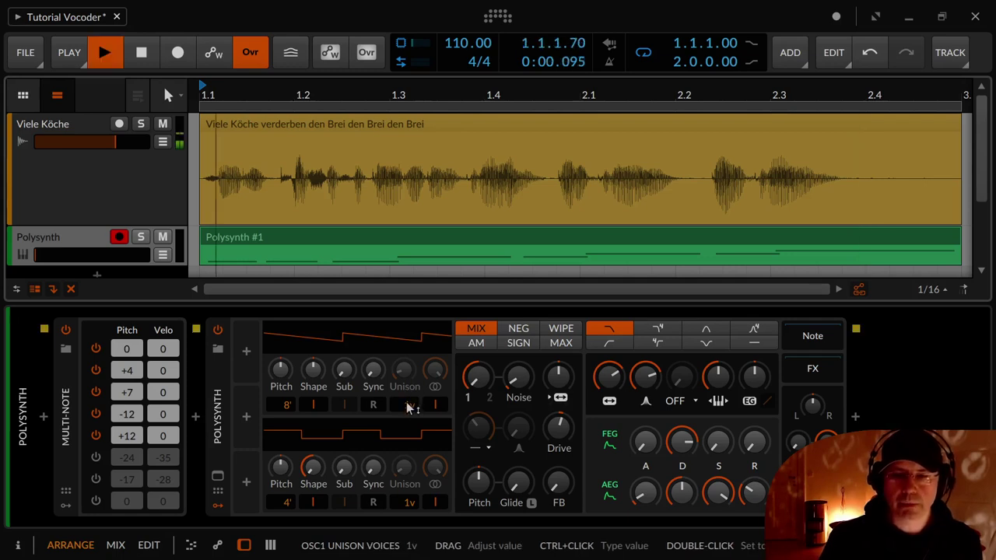
pyautogui.moveTo(410, 407); pyautogui.dragTo(412, 400)
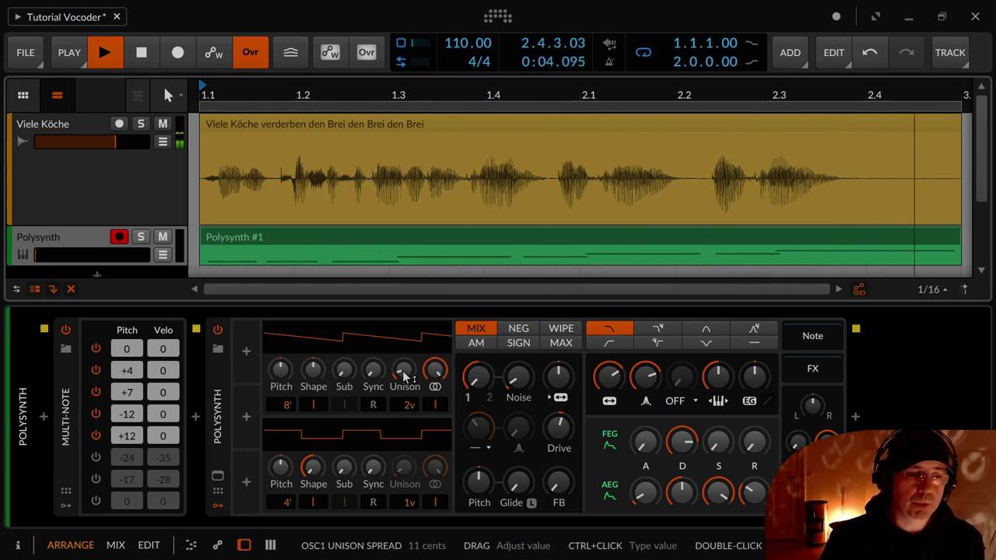
pyautogui.moveTo(404, 376); pyautogui.dragTo(409, 395)
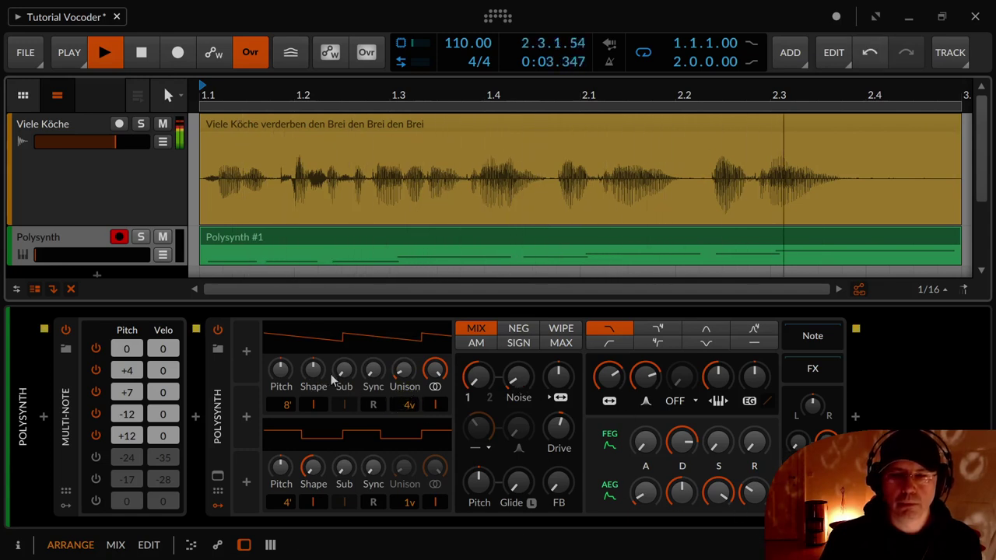
# Step: Raise oscillator 1's Sub level and sweep its Sync up to 25.71 and back down during playback
pyautogui.moveTo(344, 369); pyautogui.dragTo(389, 324)
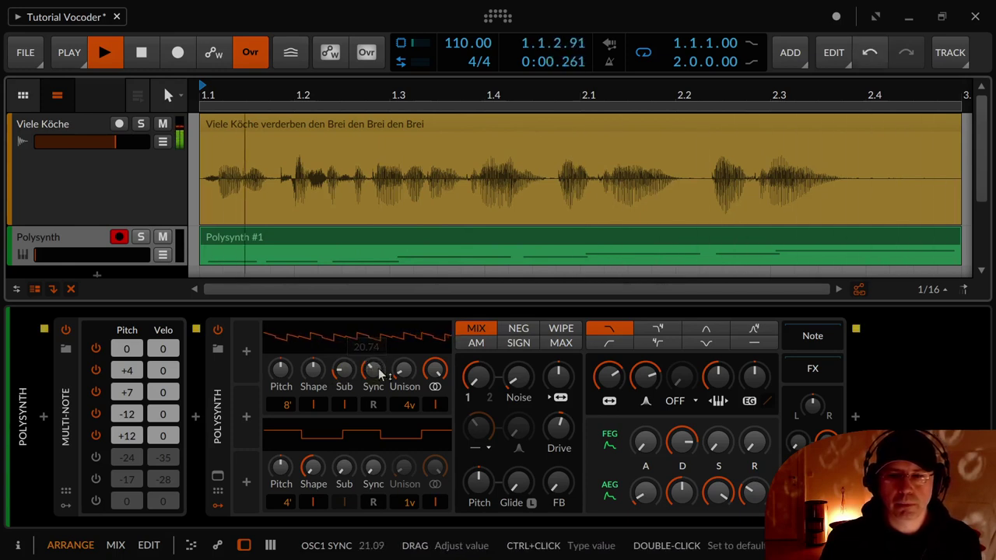
pyautogui.moveTo(379, 374)
pyautogui.mouseDown()
pyautogui.moveTo(379, 365)
pyautogui.moveTo(379, 373)
pyautogui.mouseUp()
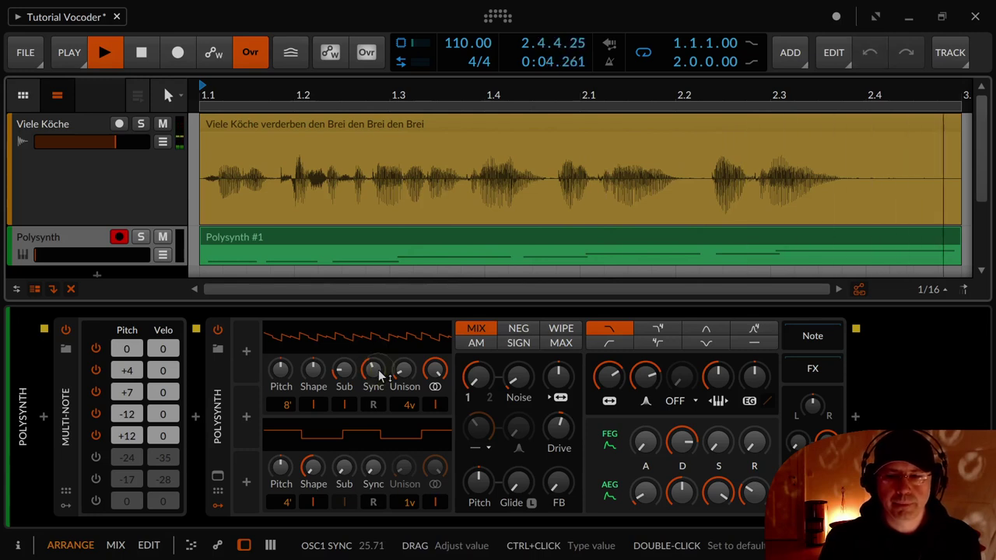
pyautogui.moveTo(379, 374); pyautogui.dragTo(379, 420)
pyautogui.moveTo(473, 346); pyautogui.dragTo(473, 350)
# Step: Load the Polysynth's default preset, and give oscillator 2 four unison voices with an oscillator mix of 49.4 %
pyautogui.rightClick(415, 495)
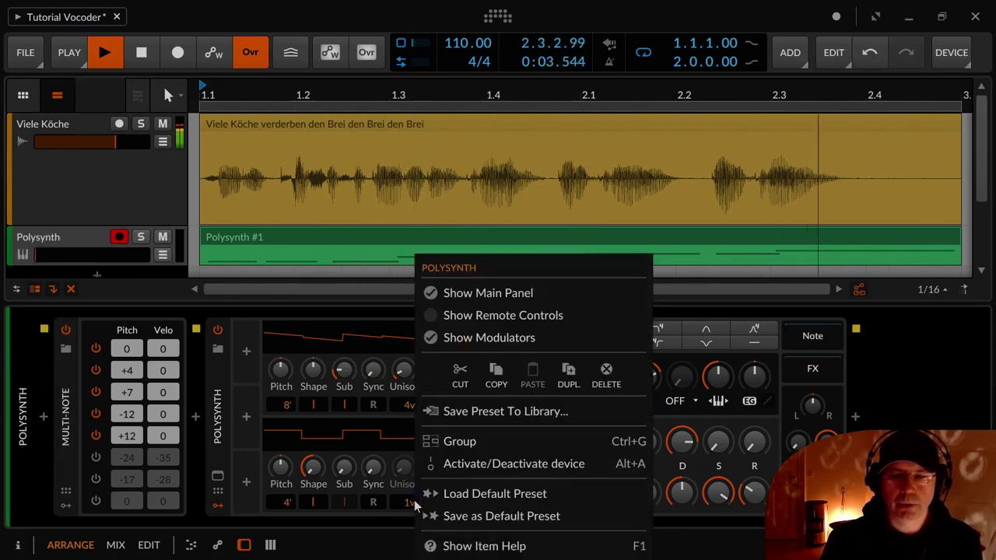
pyautogui.click(461, 491)
pyautogui.moveTo(407, 499); pyautogui.dragTo(403, 463)
pyautogui.moveTo(481, 387); pyautogui.dragTo(480, 349)
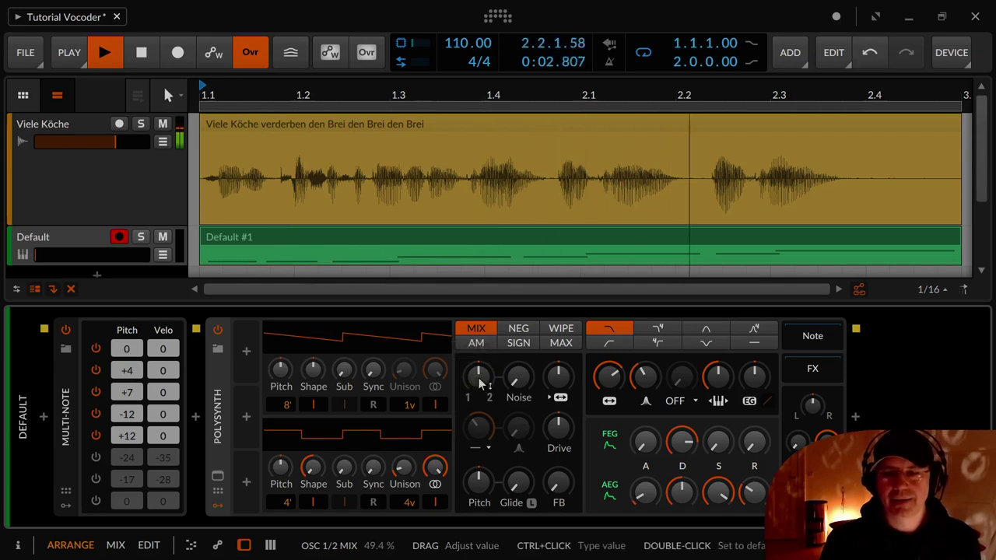
# Step: Set the Polysynth's filter frequency to 1.66 kHz with higher resonance during playback, and stop playback
pyautogui.moveTo(610, 377); pyautogui.dragTo(611, 348)
pyautogui.moveTo(645, 376)
pyautogui.mouseDown()
pyautogui.moveTo(644, 365)
pyautogui.moveTo(610, 384)
pyautogui.moveTo(610, 398)
pyautogui.moveTo(645, 372)
pyautogui.mouseUp()
pyautogui.moveTo(610, 377); pyautogui.dragTo(610, 382)
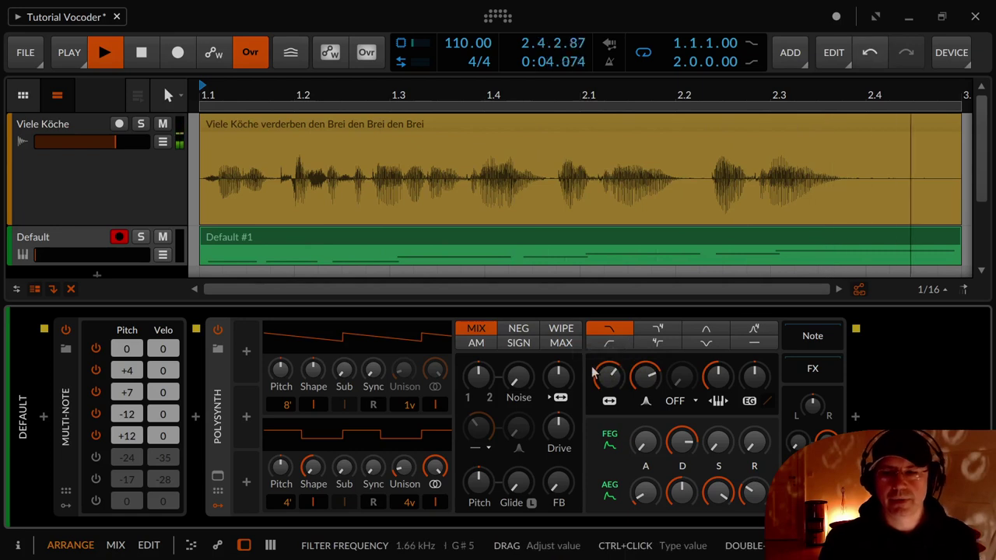
pyautogui.press('space')
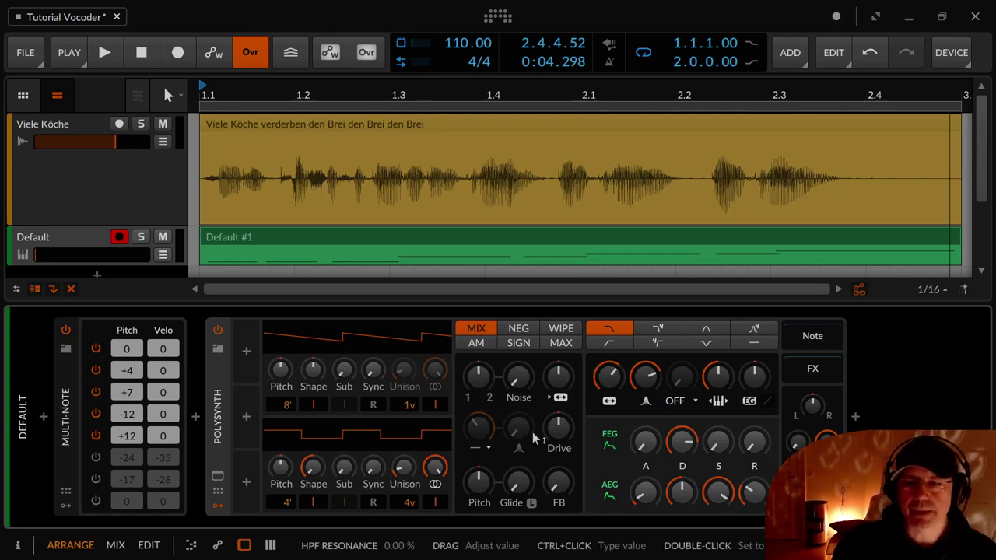
# Step: Compare the Vocoder on the vocal track with the Multi-Note and Polysynth devices on the carrier track
pyautogui.click(116, 194)
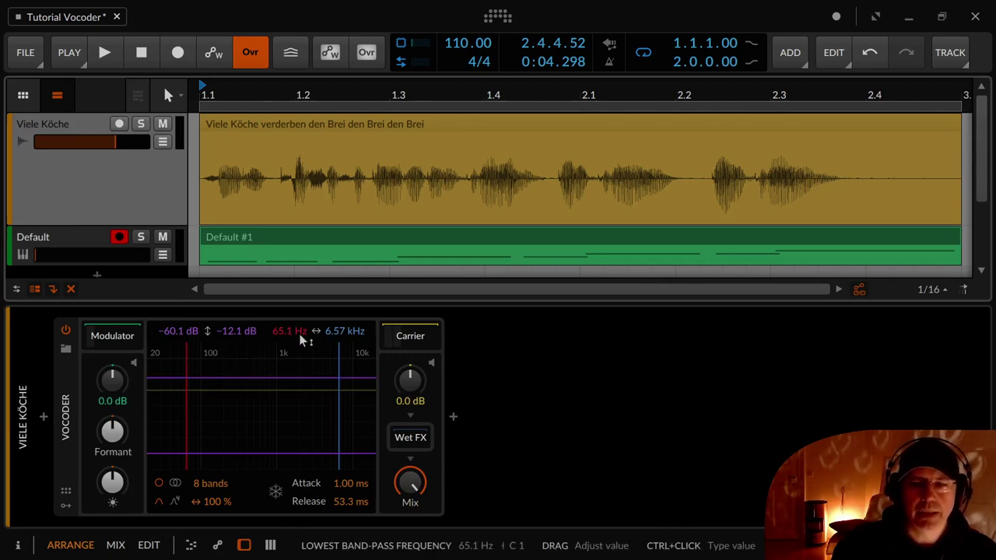
pyautogui.click(92, 243)
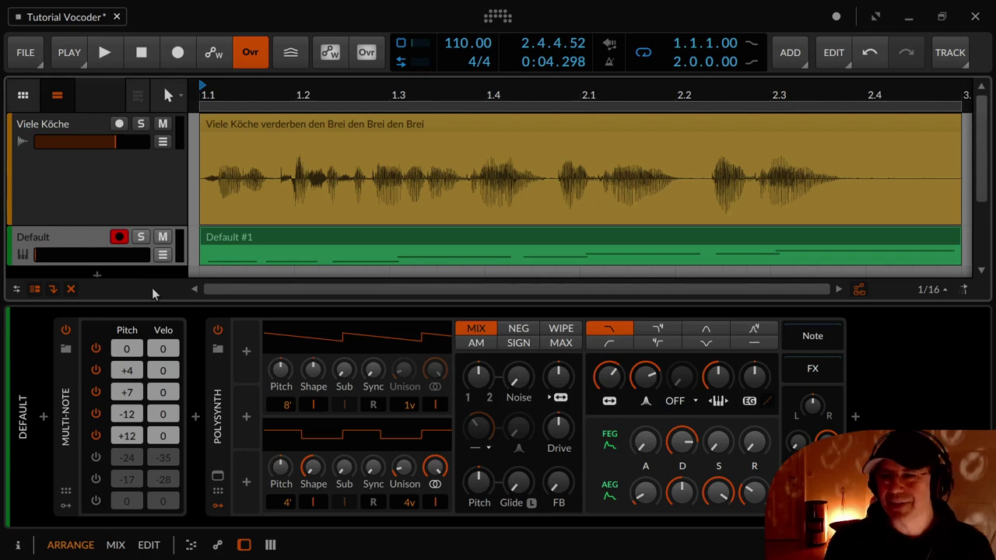
pyautogui.click(101, 161)
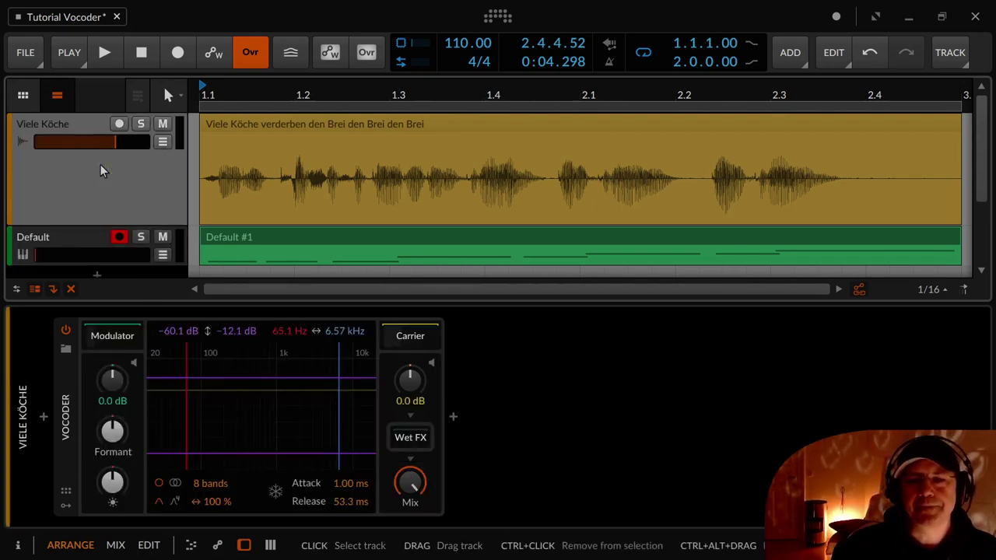
pyautogui.click(86, 232)
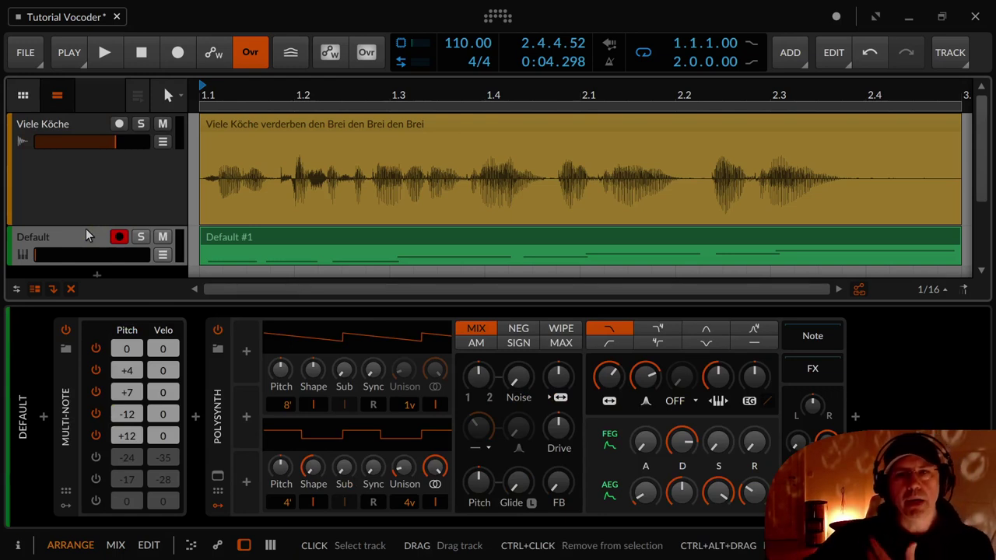